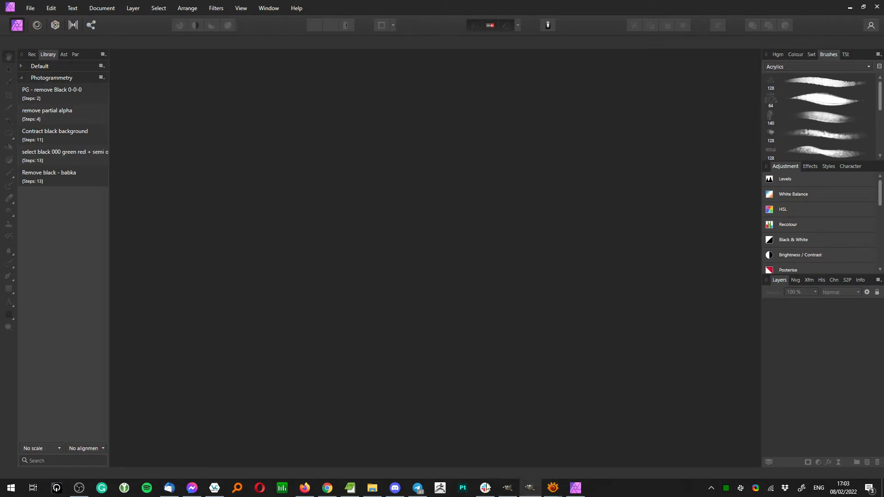
# - Switch to EditPad Lite and write "16k and 32k" and "8k" in a new text file, separated by a blank line
pyautogui.click(350, 488)
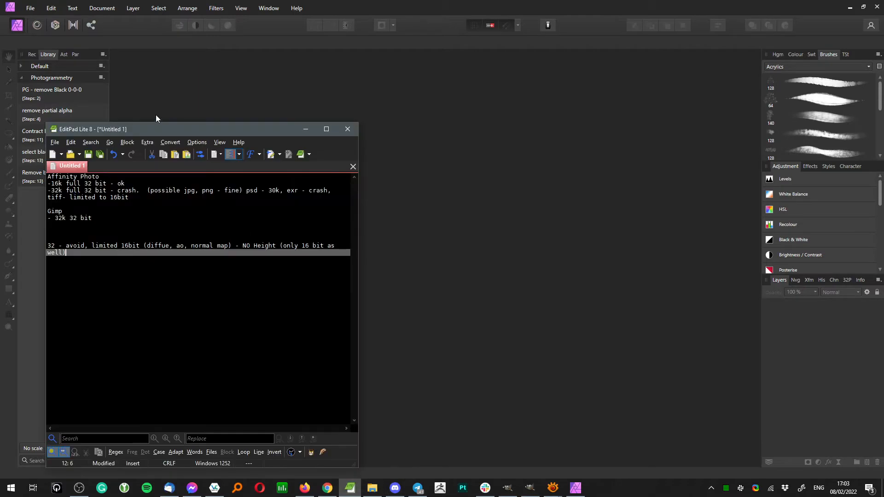
pyautogui.doubleClick(105, 167)
pyautogui.write('16k')
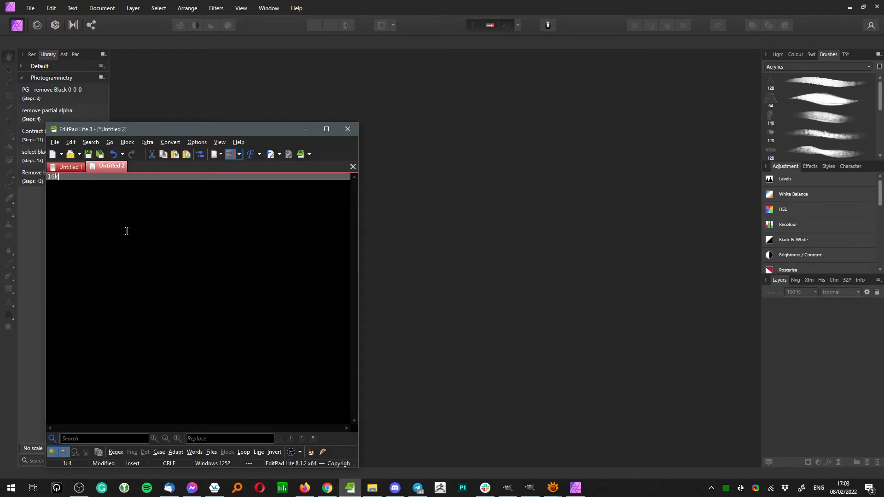
pyautogui.write(' and 32k')
pyautogui.press('Return')
pyautogui.press('Return')
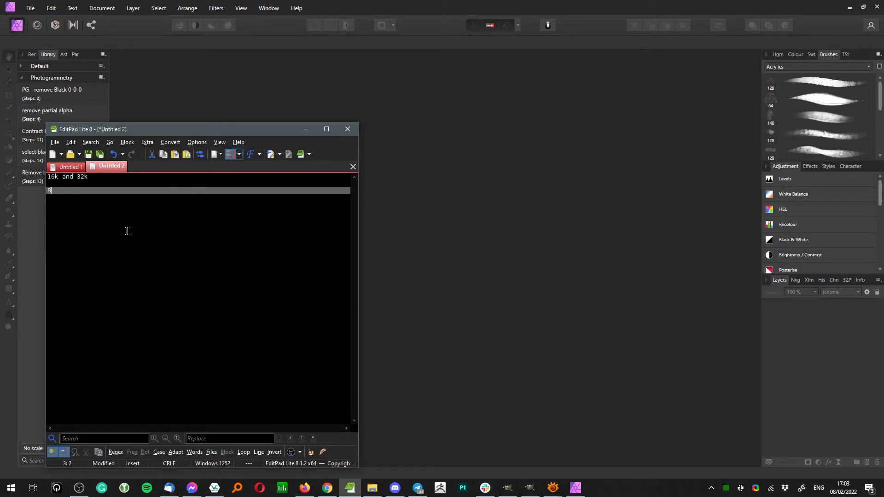
pyautogui.write('8k')
pyautogui.press('Return')
pyautogui.press('Return')
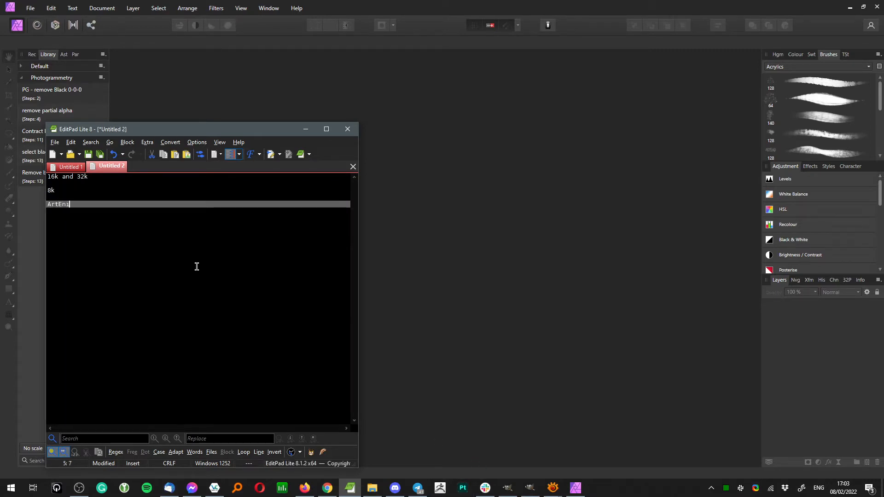
pyautogui.write('ArtEngine - ???')
pyautogui.moveTo(118, 206); pyautogui.dragTo(19, 203)
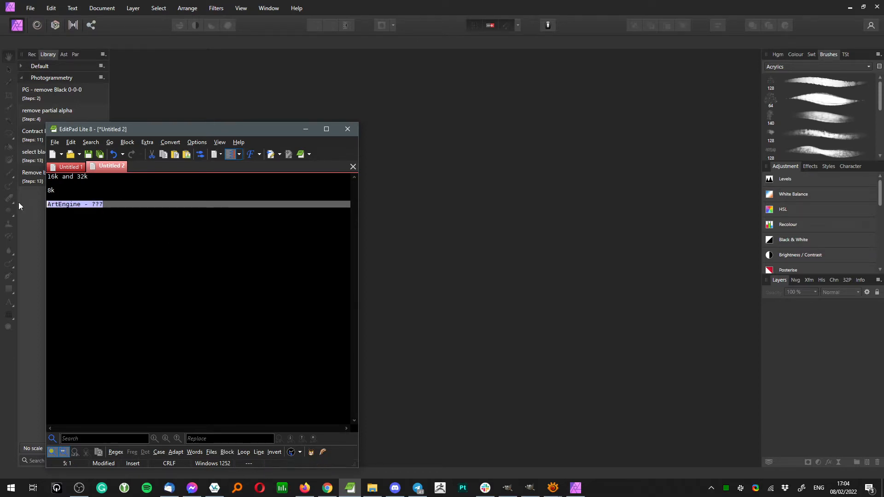
pyautogui.press('BackSpace')
pyautogui.press('BackSpace')
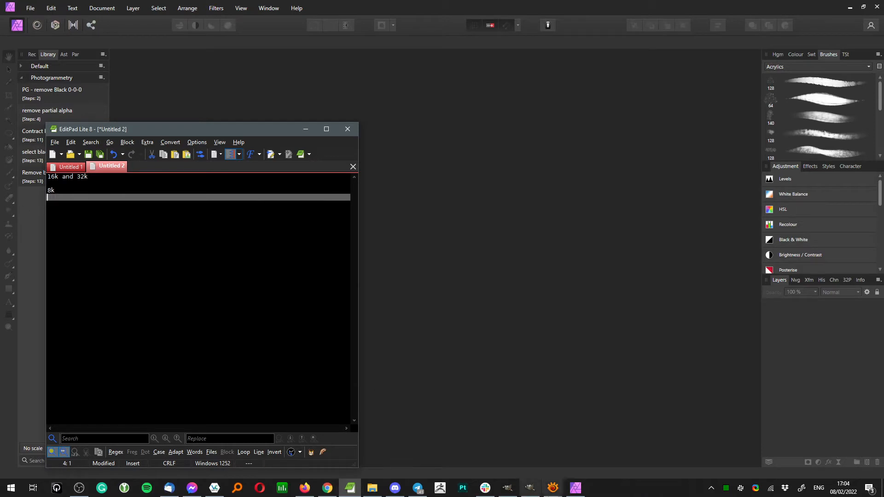
# - Switch to GIMP, check its version number in the About GIMP information, and minimize the program
pyautogui.moveTo(576, 486)
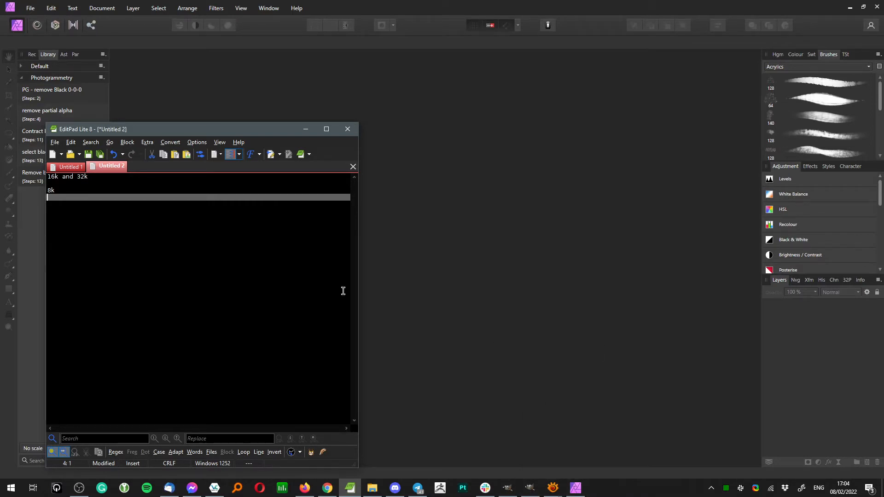
pyautogui.click(530, 487)
pyautogui.click(218, 16)
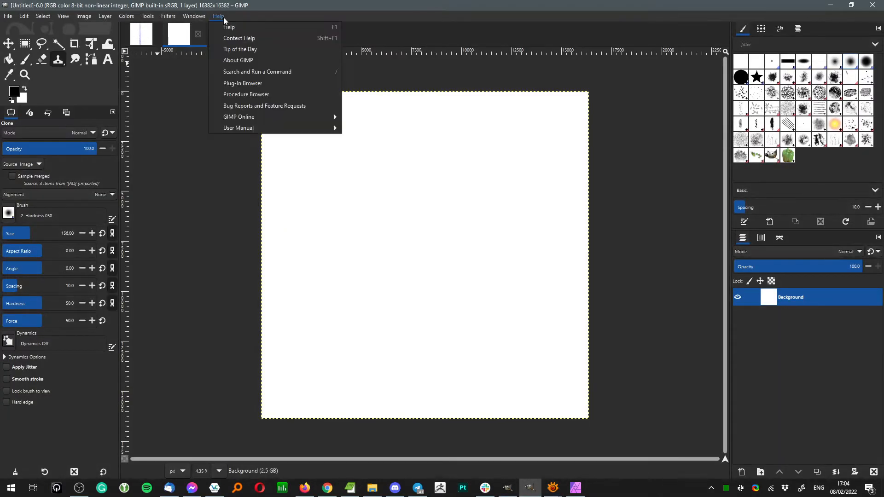
pyautogui.click(257, 64)
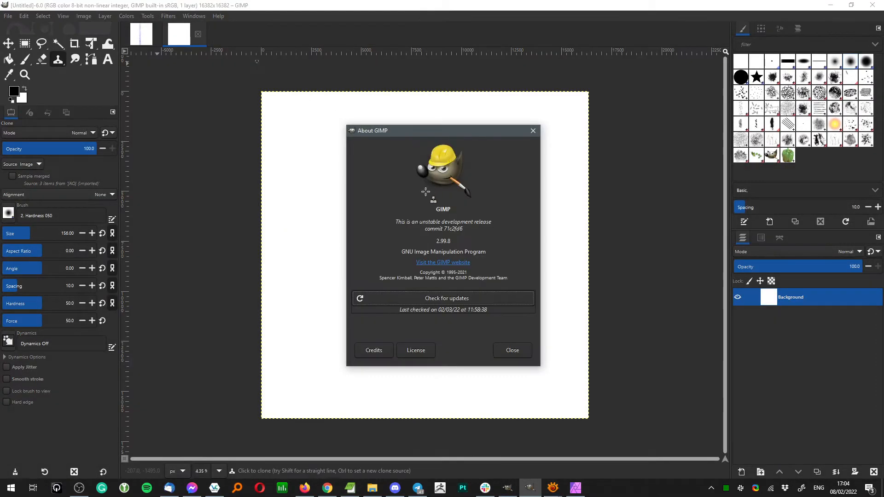
pyautogui.doubleClick(436, 241)
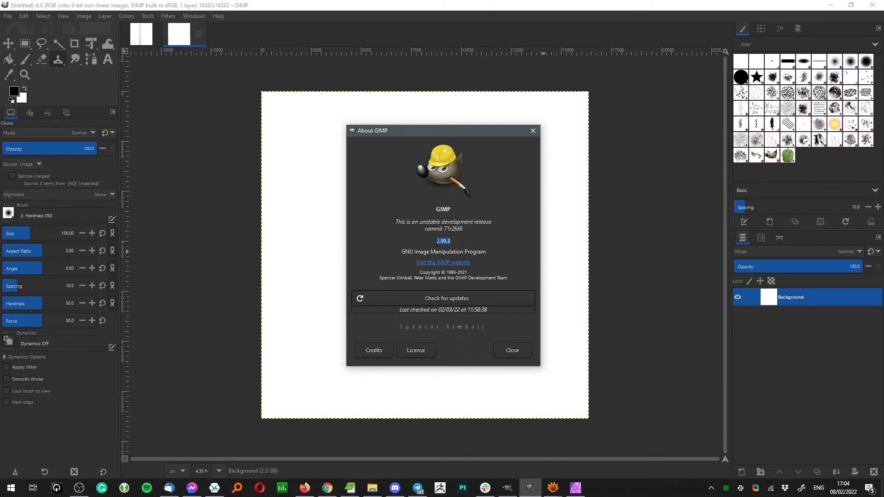
pyautogui.click(533, 131)
pyautogui.click(828, 5)
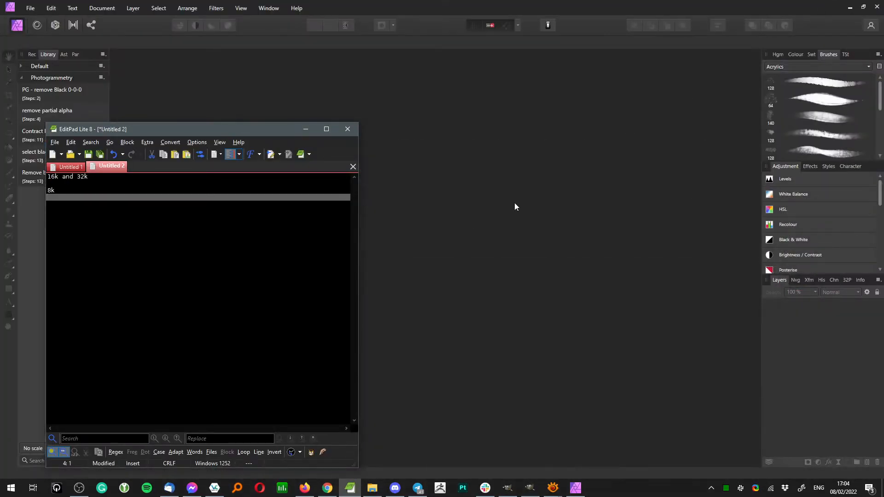
# - Return to the EditPad Lite notes and add an asterisk after "32k" in Untitled 2
pyautogui.click(381, 9)
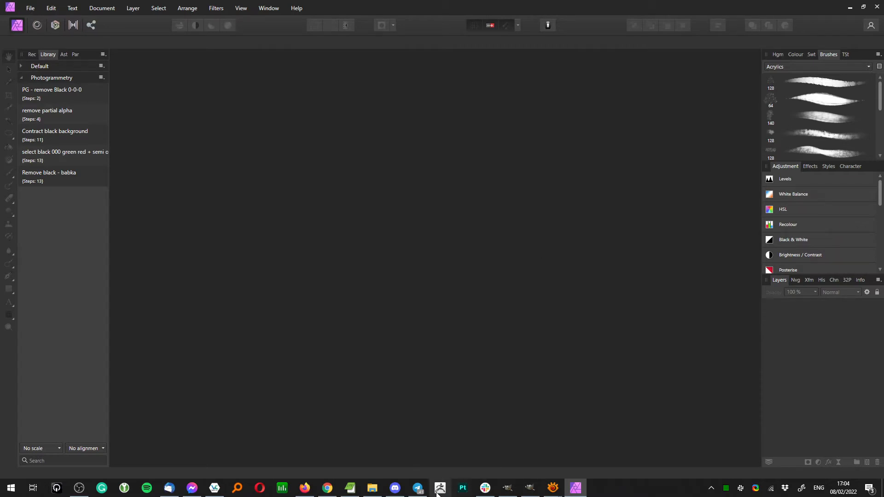
pyautogui.click(350, 489)
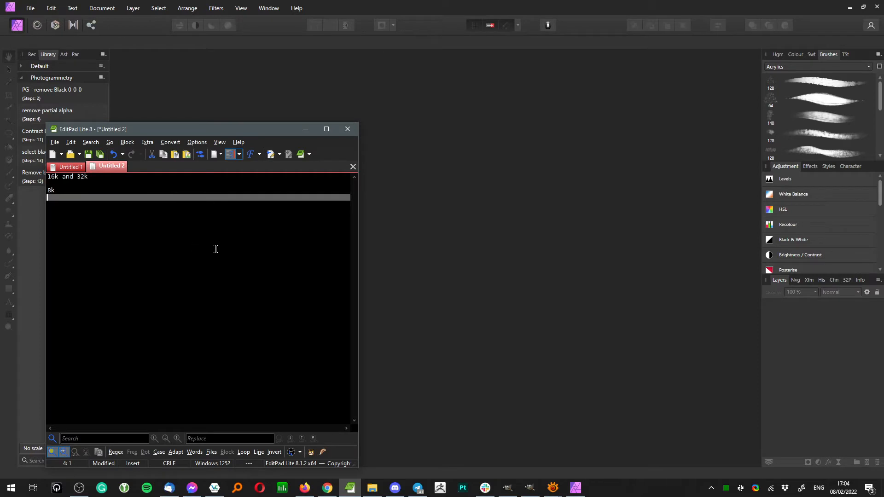
pyautogui.click(69, 166)
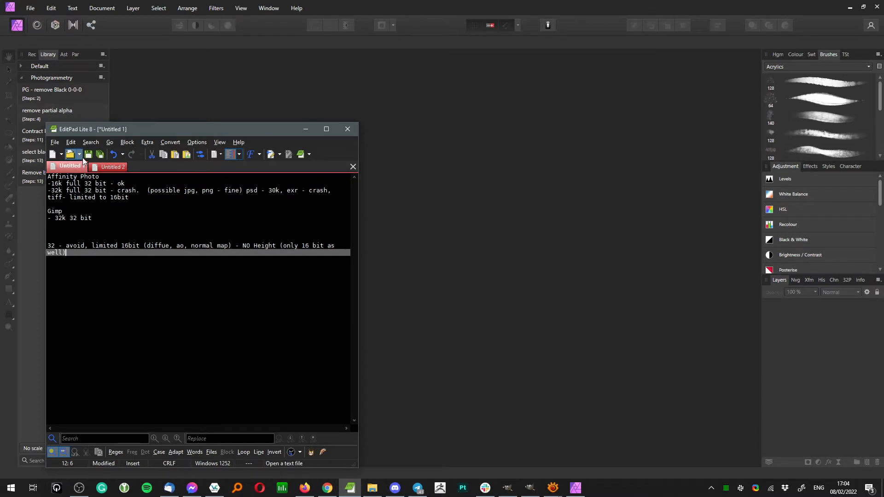
pyautogui.click(110, 168)
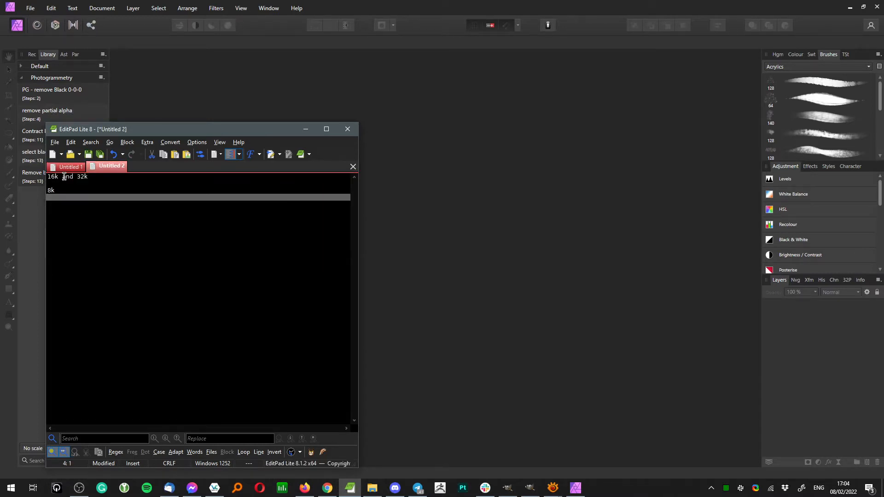
pyautogui.click(94, 178)
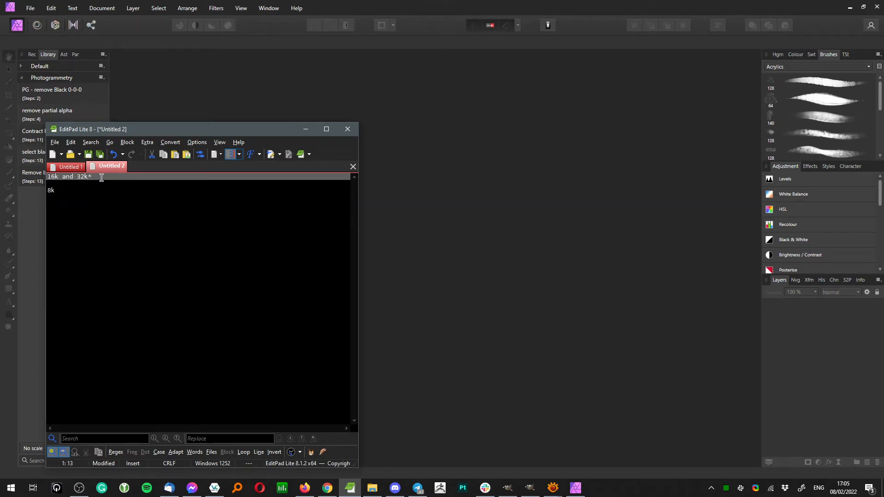
# - Highlight the 16k and 32 bit wording of the Affinity Photo entry in the Untitled 1 notes
pyautogui.click(70, 168)
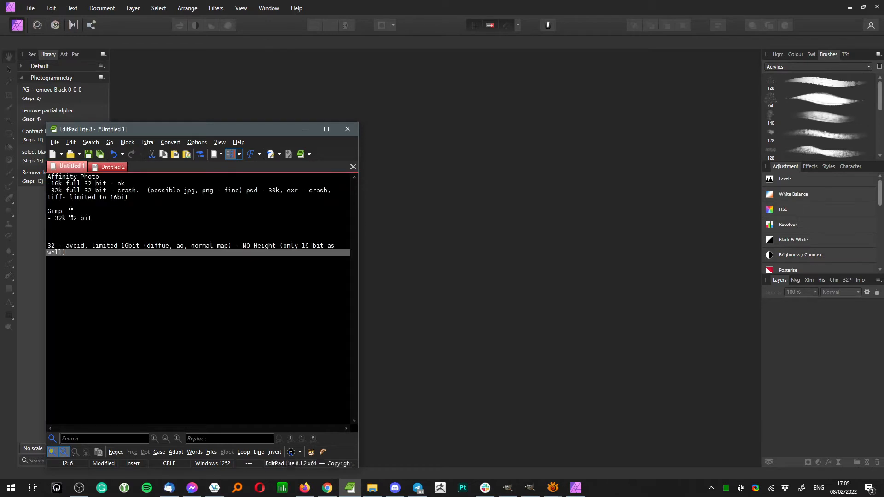
pyautogui.click(51, 184)
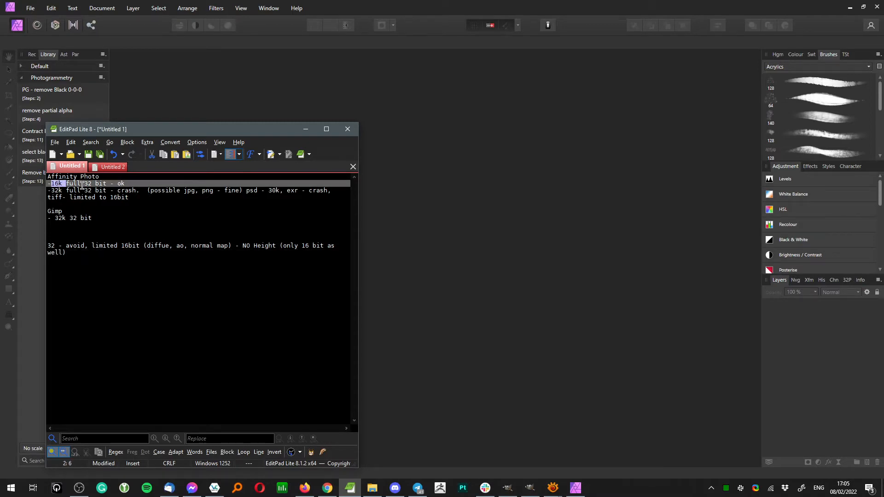
pyautogui.moveTo(85, 183); pyautogui.dragTo(108, 183)
# - Examine the texture files in the CloneStamp test folder, including Height.exr, diffuse_2.jpg and CloneTest.afphoto
pyautogui.click(372, 488)
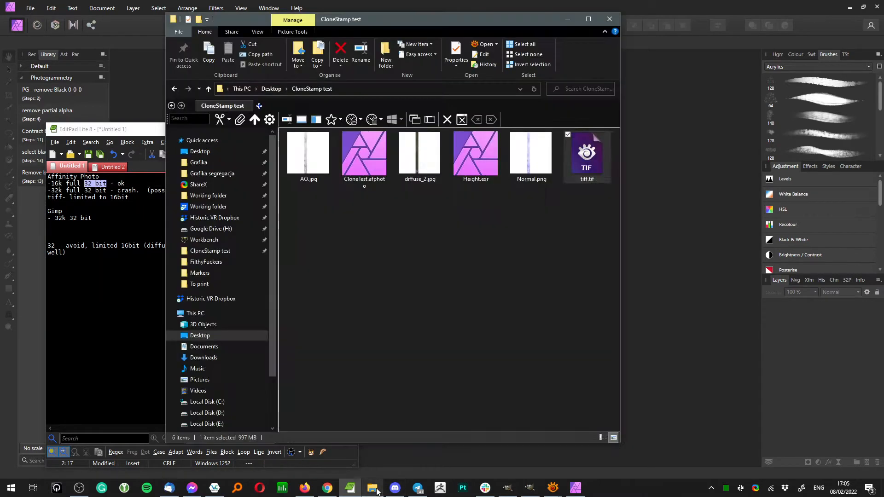
pyautogui.click(469, 154)
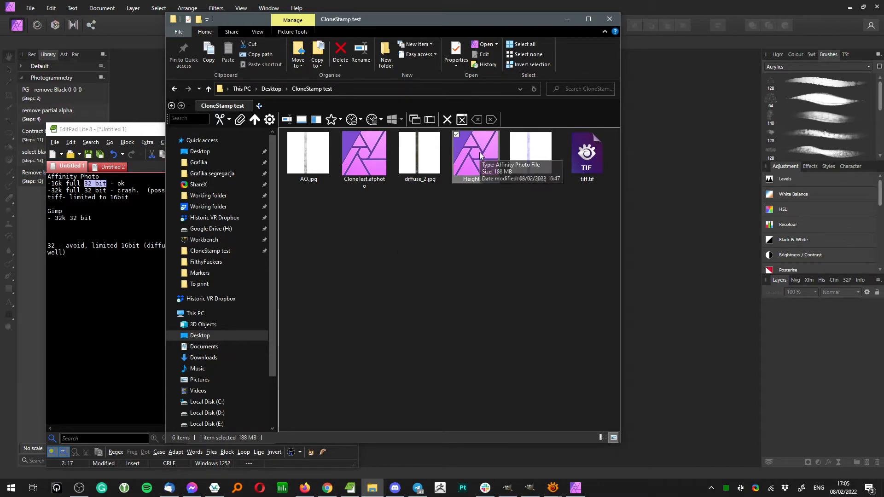
pyautogui.click(368, 221)
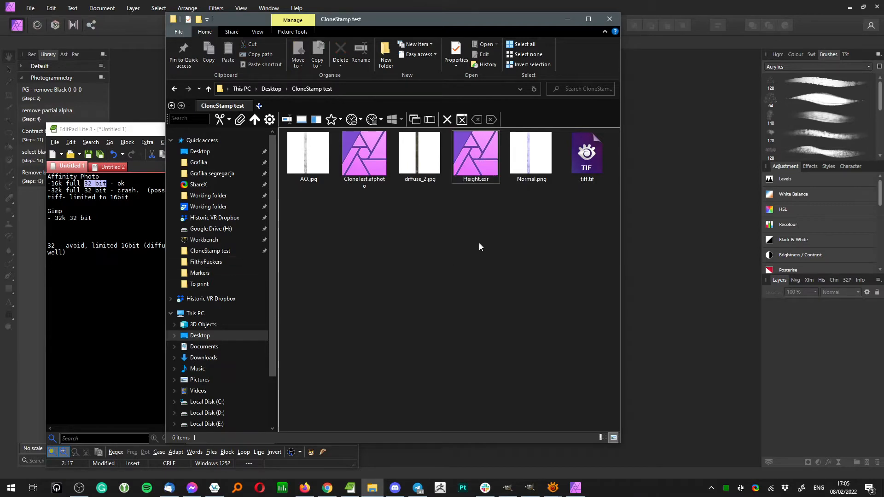
pyautogui.click(481, 146)
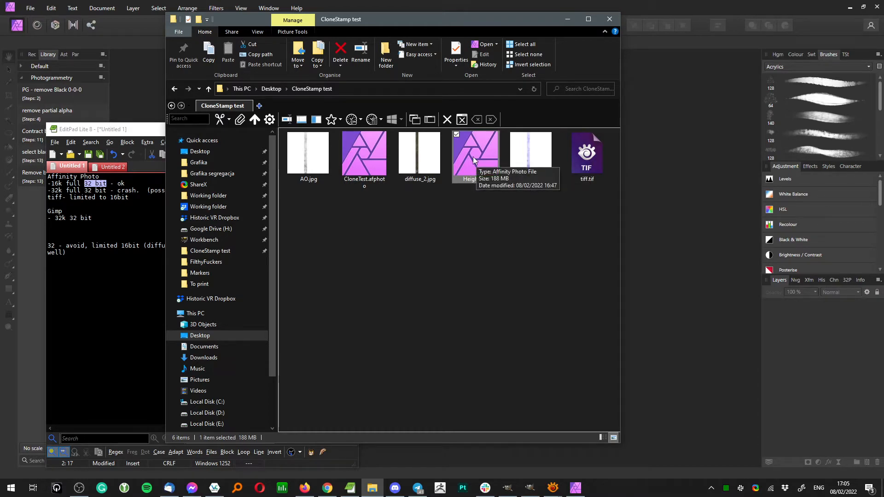
pyautogui.click(411, 165)
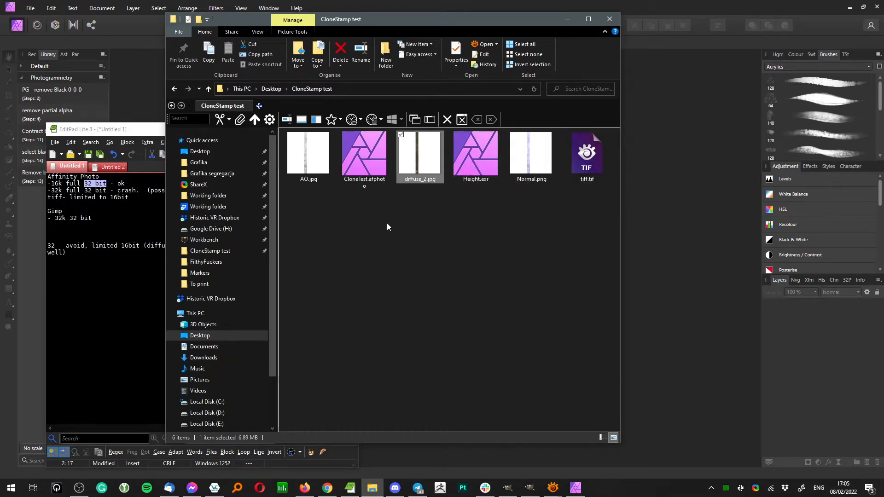
pyautogui.click(118, 205)
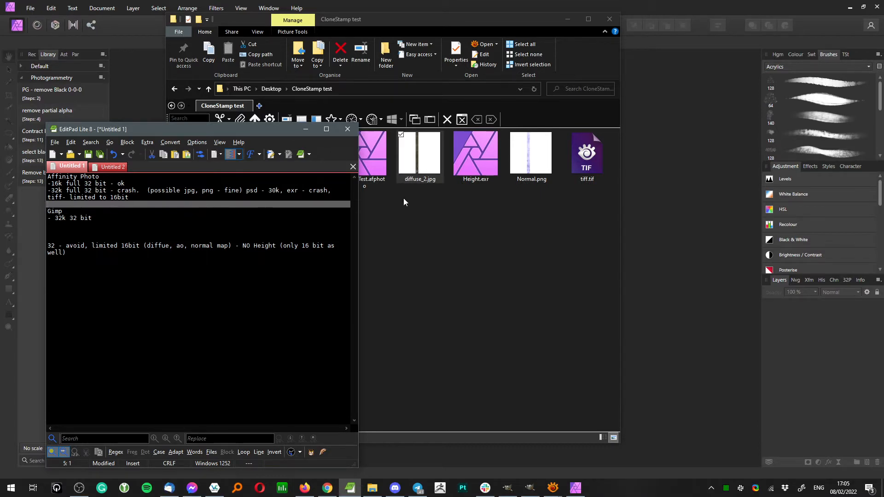
pyautogui.click(396, 240)
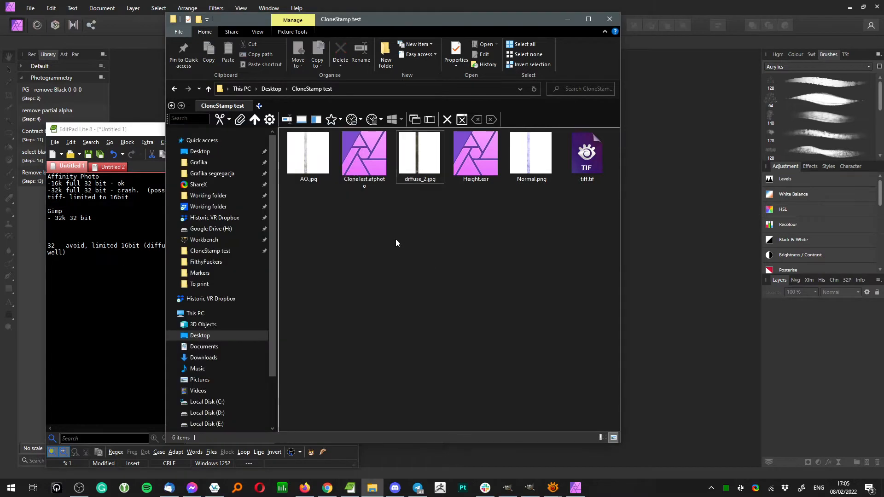
pyautogui.click(348, 151)
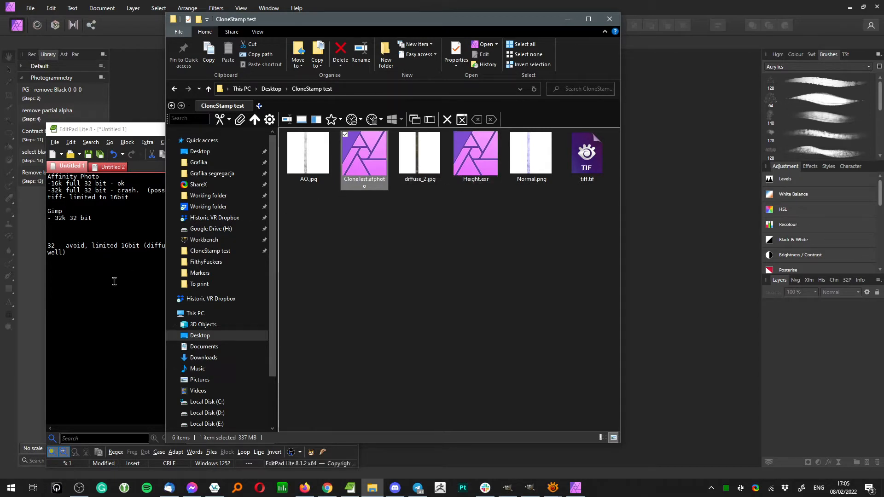
# - Review the Affinity Photo 32k limits in the Untitled 1 notes, highlighting the bit depth and the jpg, png, exr and psd remarks
pyautogui.click(141, 199)
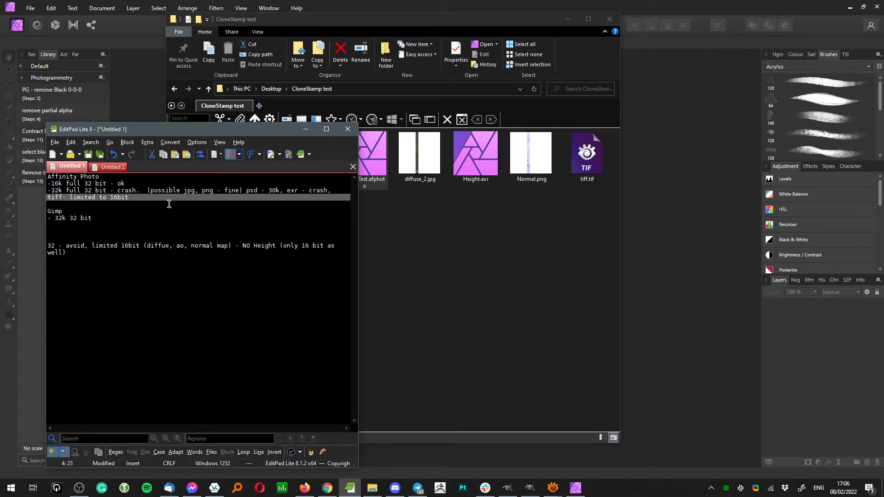
pyautogui.click(148, 190)
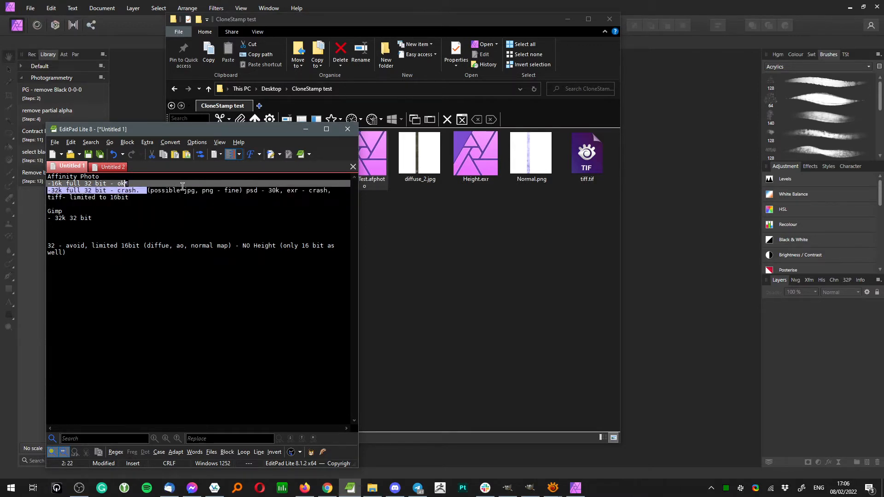
pyautogui.moveTo(147, 192); pyautogui.dragTo(243, 191)
pyautogui.click(279, 223)
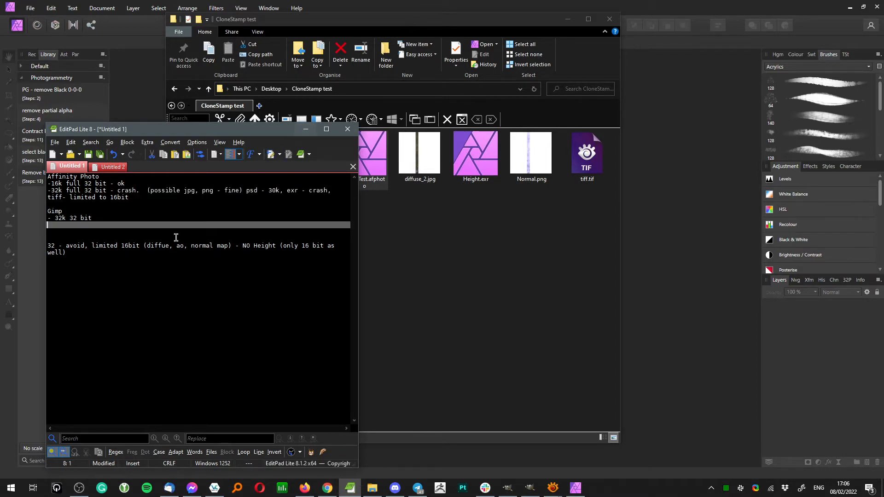
pyautogui.moveTo(63, 190); pyautogui.dragTo(107, 190)
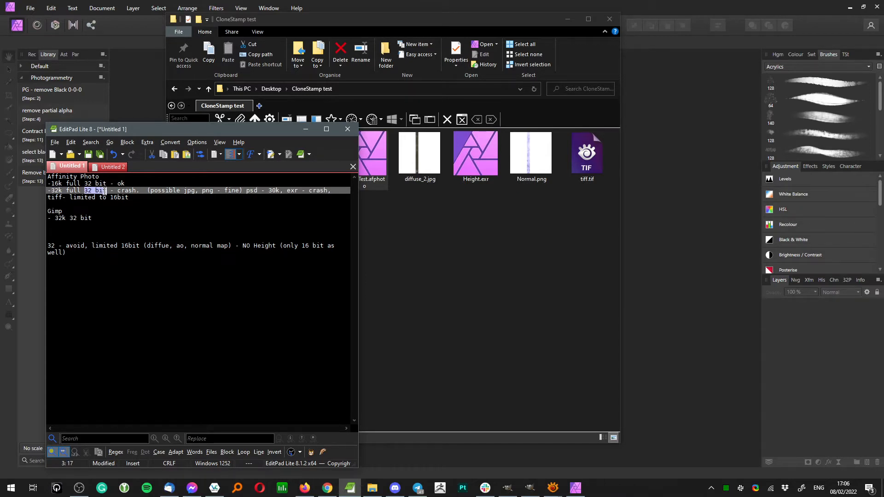
pyautogui.rightClick(105, 191)
pyautogui.click(266, 191)
pyautogui.moveTo(289, 190); pyautogui.dragTo(327, 190)
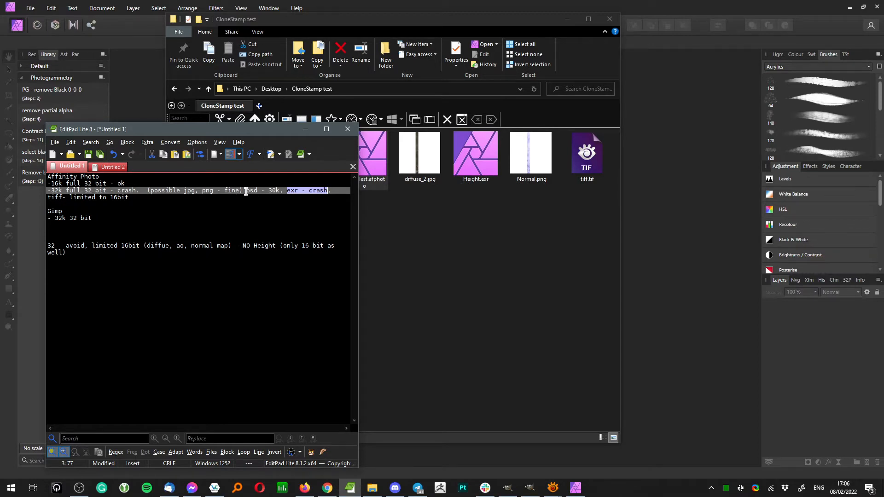
pyautogui.moveTo(246, 191); pyautogui.dragTo(279, 191)
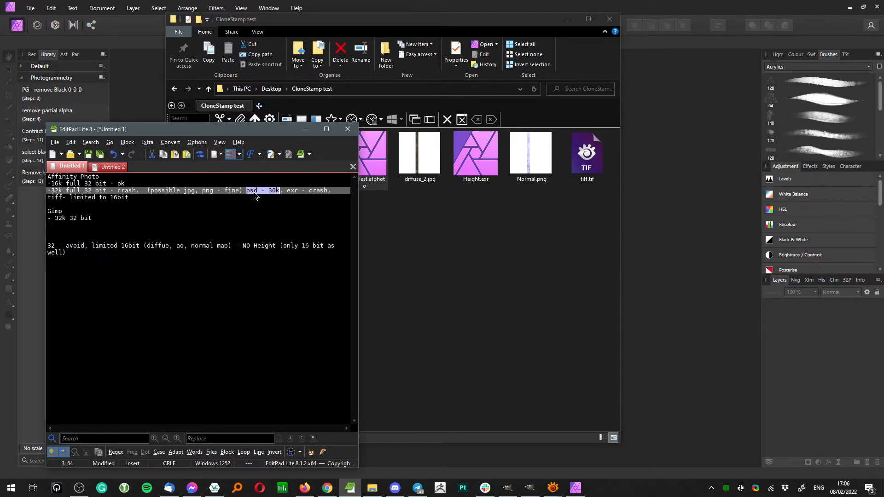
pyautogui.click(270, 191)
pyautogui.moveTo(269, 191); pyautogui.dragTo(278, 191)
pyautogui.click(279, 189)
pyautogui.write(',')
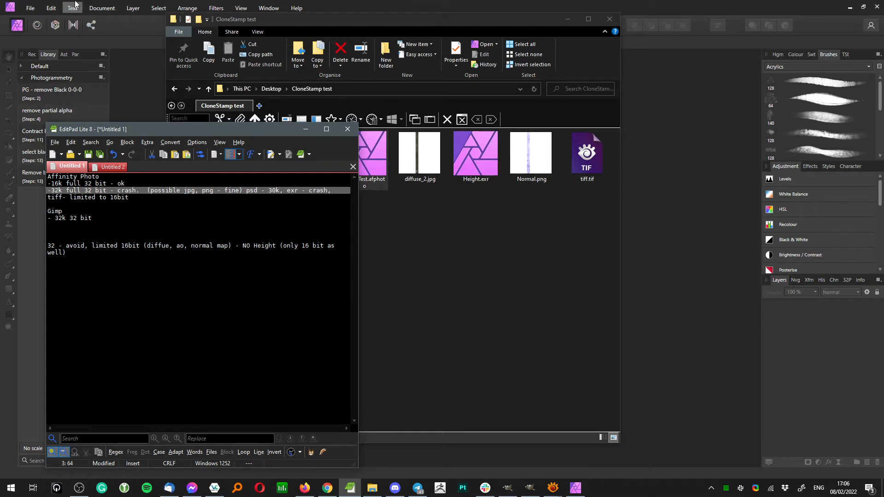
# - Switch to Affinity Photo and create a new document from the SVGA 800 x 600 web preset
pyautogui.click(369, 18)
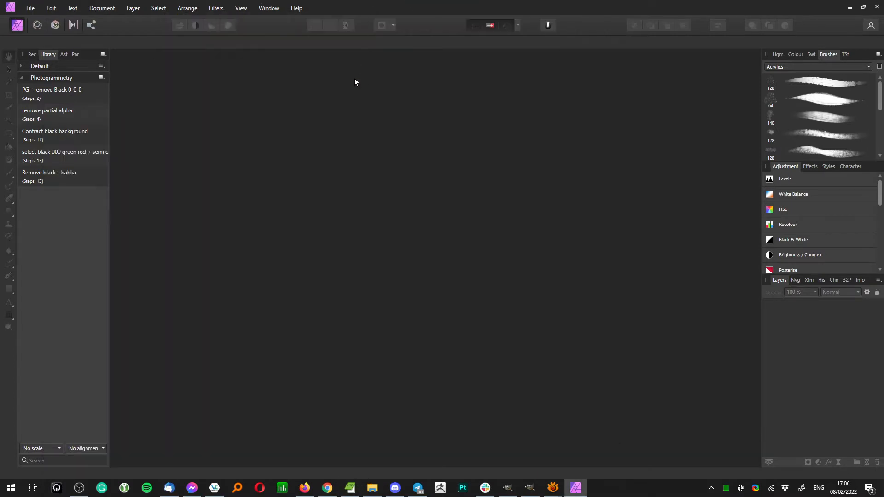
pyautogui.click(30, 8)
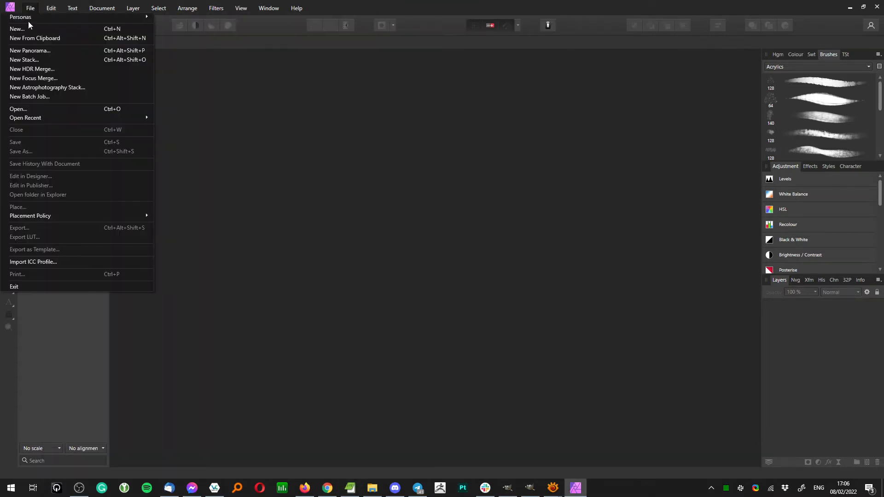
pyautogui.click(27, 29)
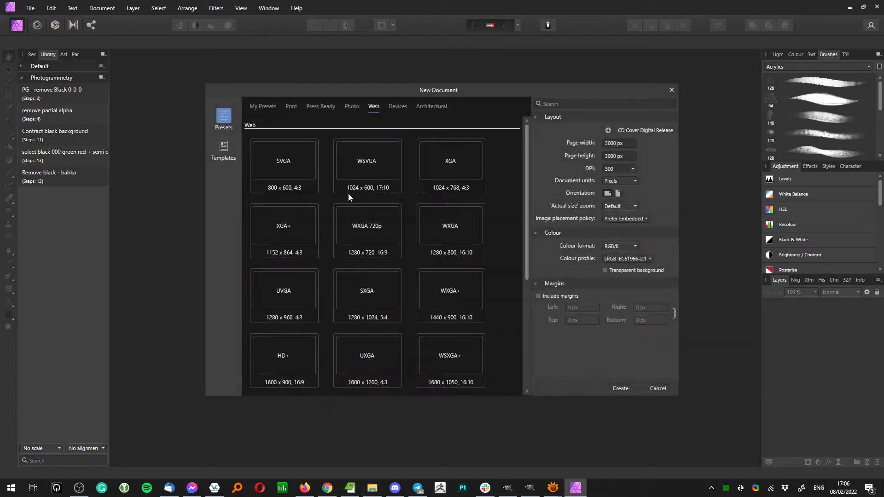
pyautogui.doubleClick(272, 162)
# - Open the export settings and examine the presets available for PNG and TIFF
pyautogui.hotkey('ctrl', 'alt', 'shift', 'w')
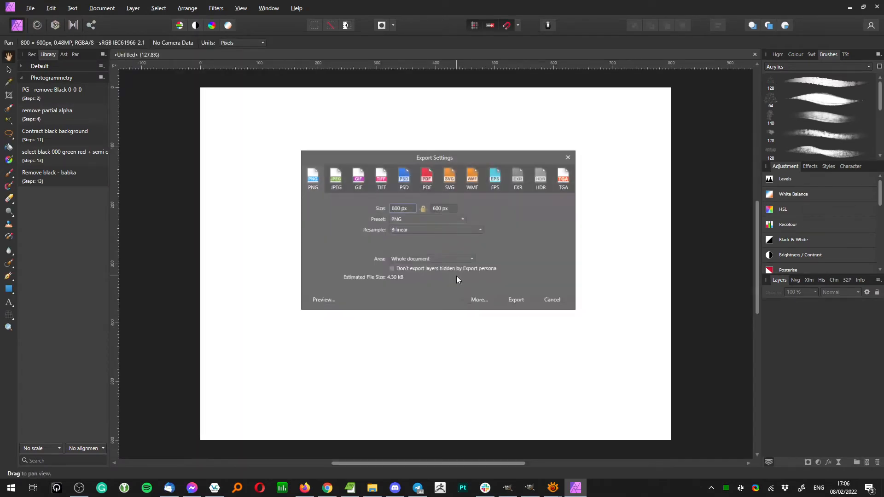
pyautogui.click(336, 178)
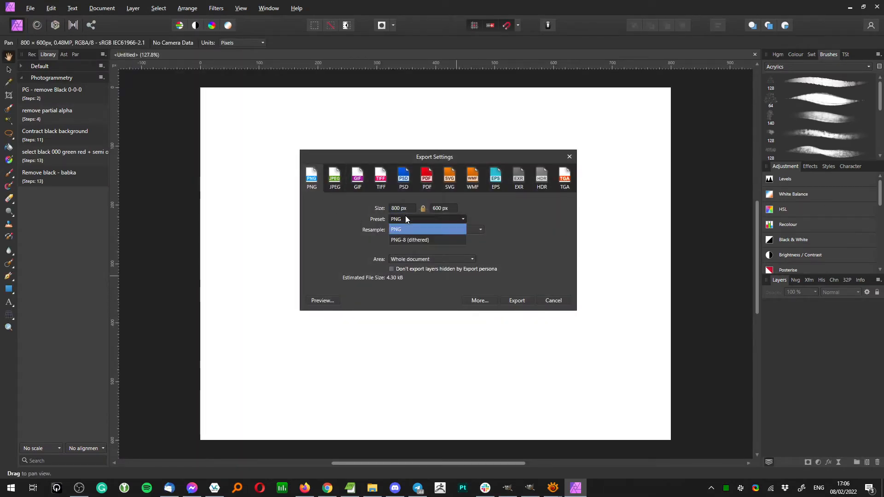
pyautogui.click(381, 177)
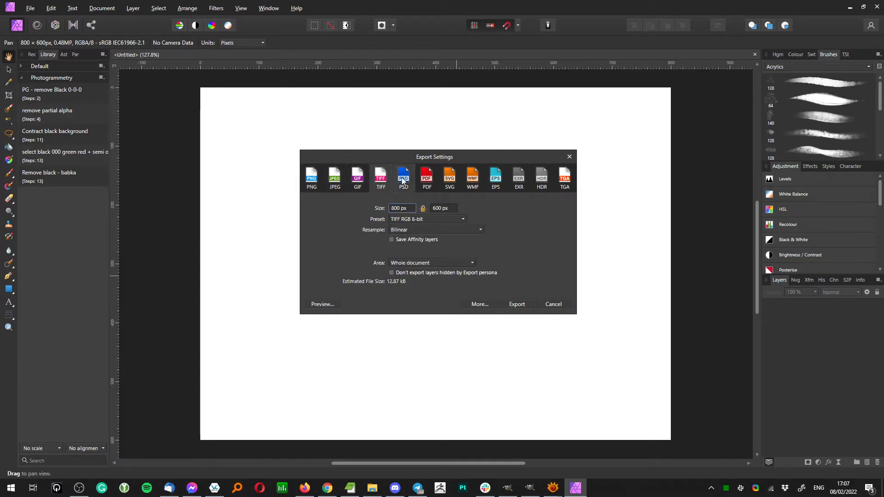
pyautogui.click(431, 220)
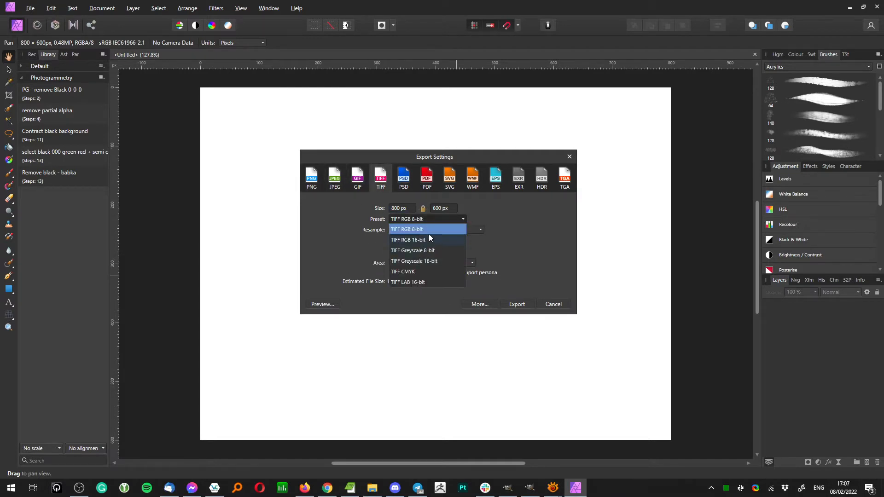
# - Return to the EditPad Lite notes and review the "tiff- limited to 16bit" remark in Untitled 1
pyautogui.click(350, 488)
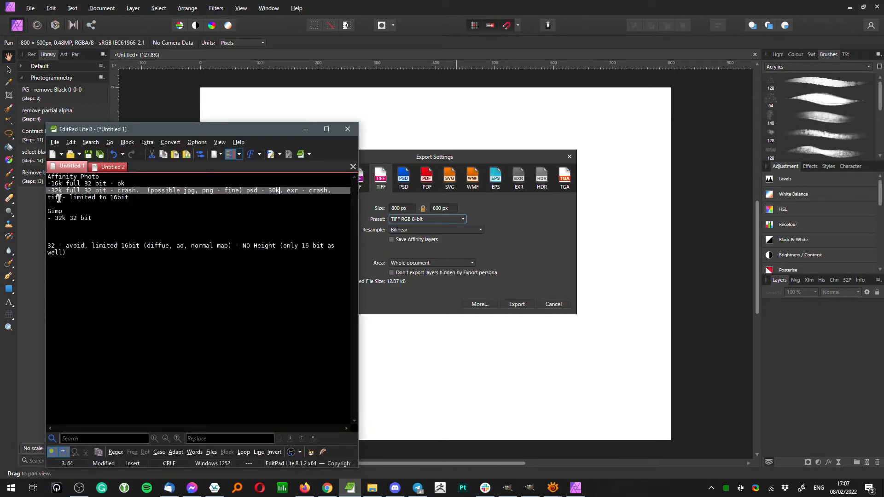
pyautogui.moveTo(59, 198); pyautogui.dragTo(122, 198)
pyautogui.click(131, 198)
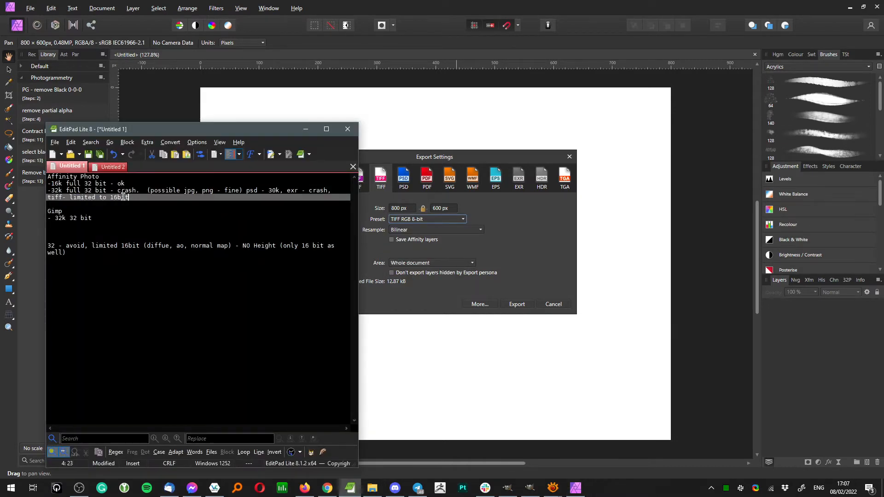
# - Examine the PSD, PDF and TGA options in Affinity Photo's export settings, leaving without exporting
pyautogui.click(407, 174)
pyautogui.click(428, 178)
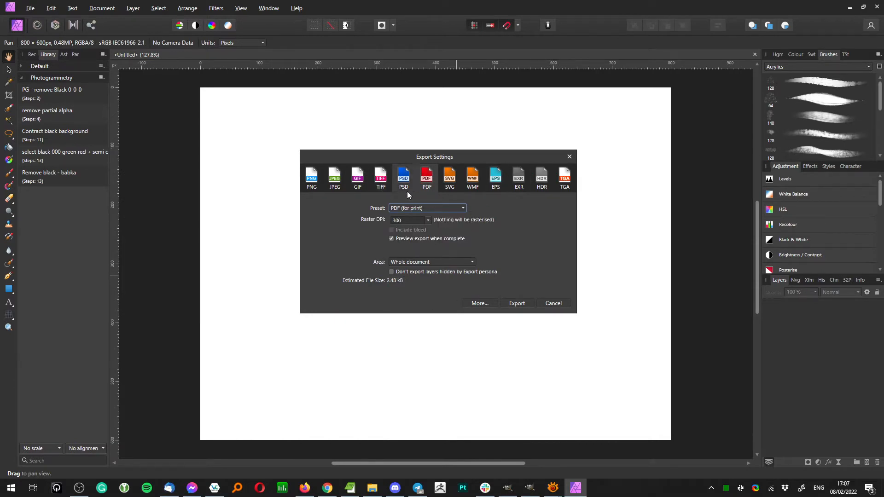
pyautogui.click(564, 176)
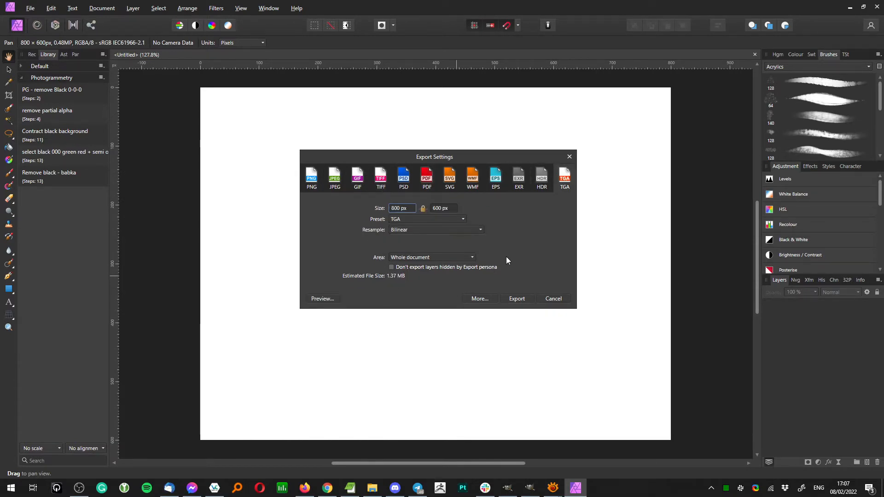
pyautogui.click(563, 298)
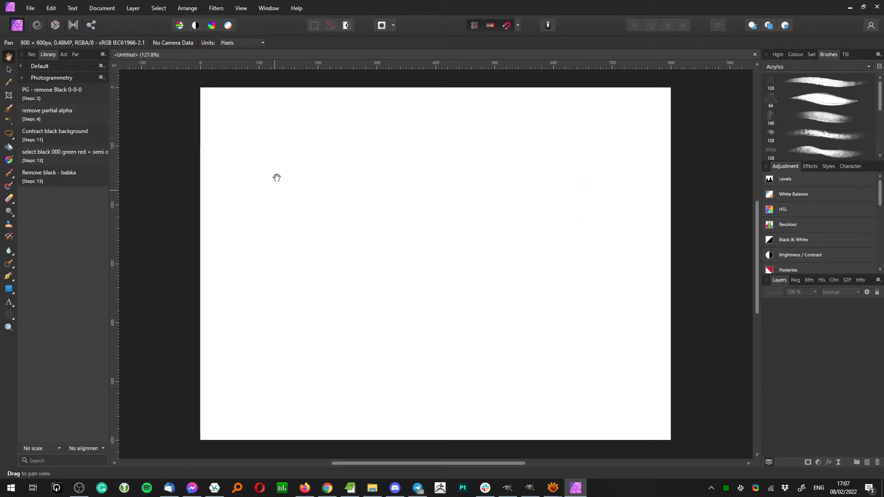
# - Switch to GIMP, start exporting the 16382 x 16382 image and examine the full list of export file types
pyautogui.moveTo(416, 494)
pyautogui.moveTo(557, 493)
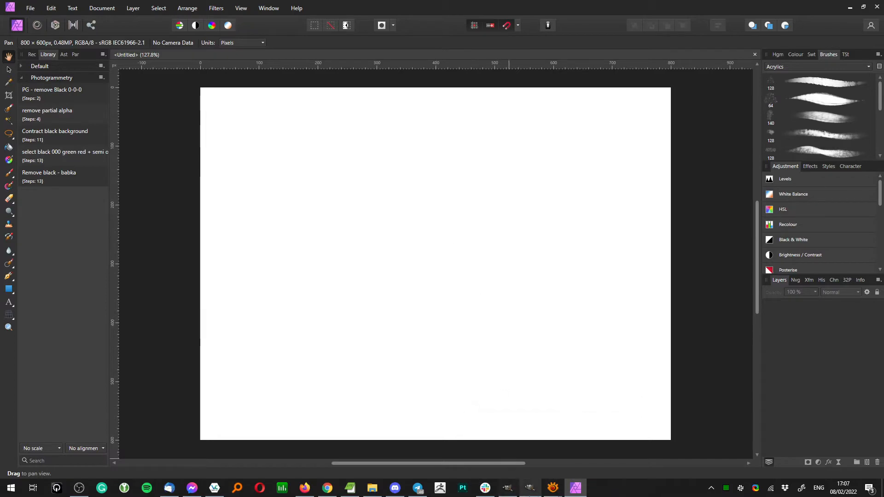
pyautogui.click(529, 488)
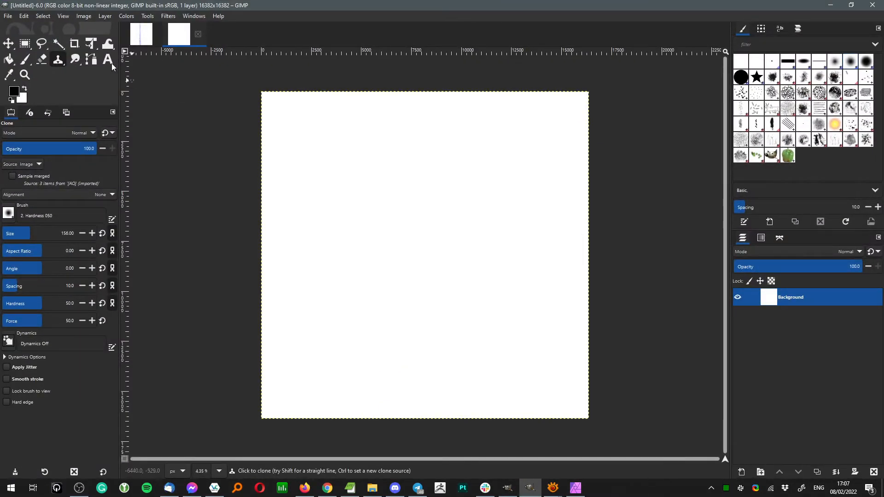
pyautogui.click(8, 16)
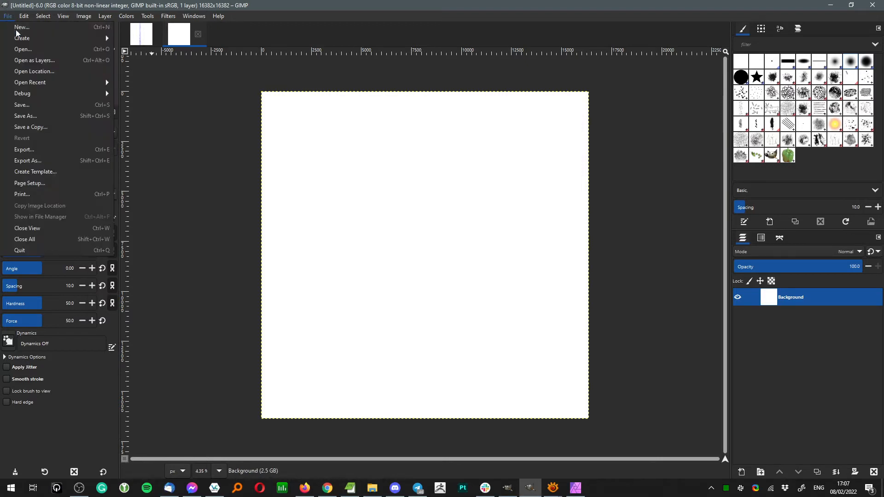
pyautogui.click(53, 160)
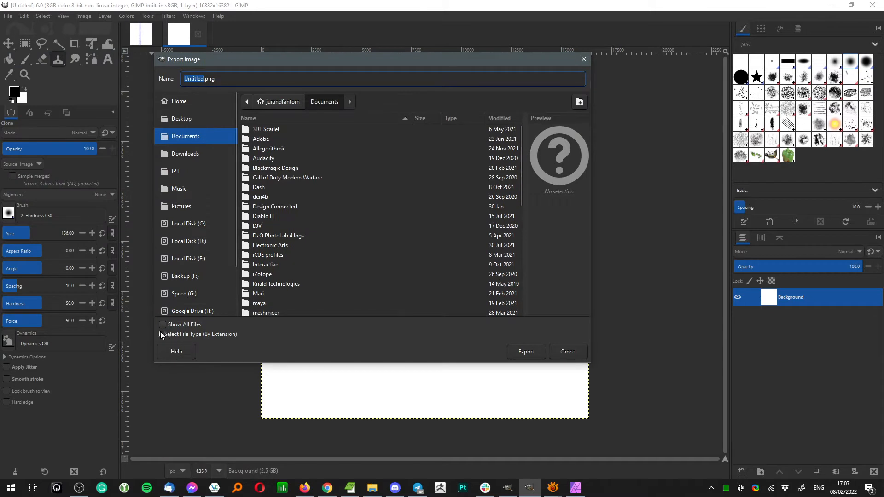
pyautogui.click(160, 333)
pyautogui.scroll(-5, 452, 383)
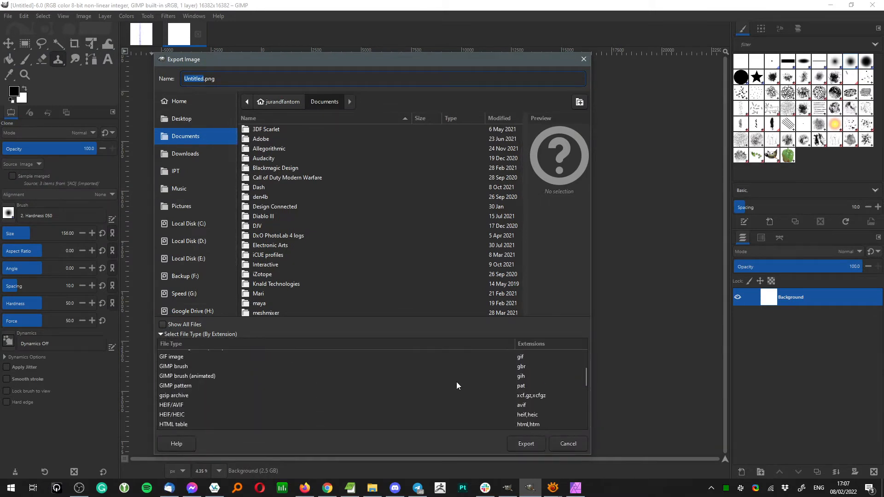
pyautogui.scroll(-10, 457, 384)
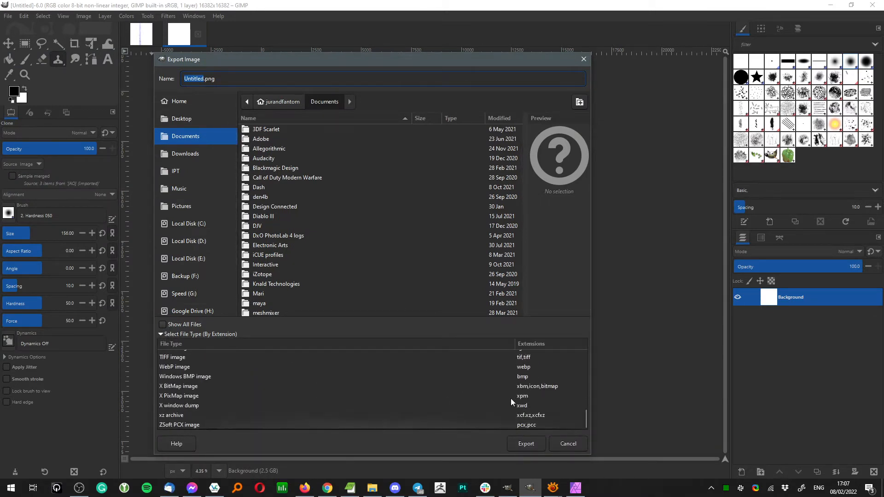
pyautogui.scroll(12, 510, 402)
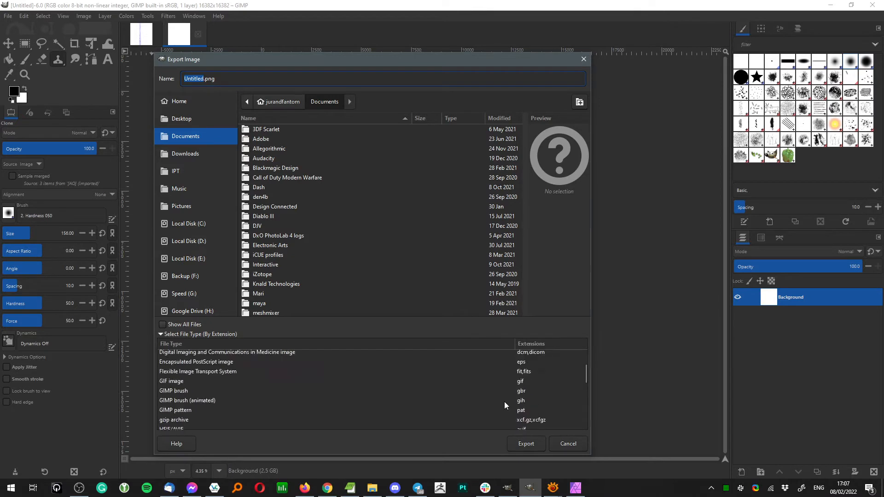
pyautogui.scroll(4, 510, 398)
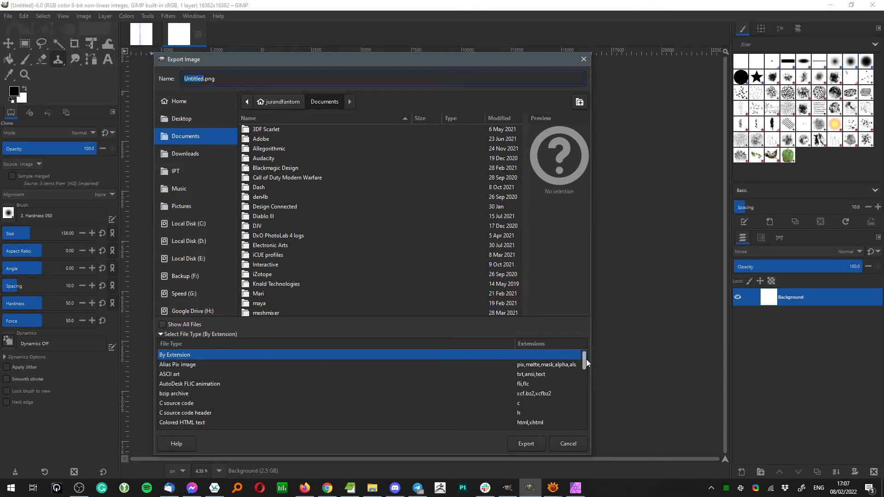
pyautogui.scroll(-4, 276, 391)
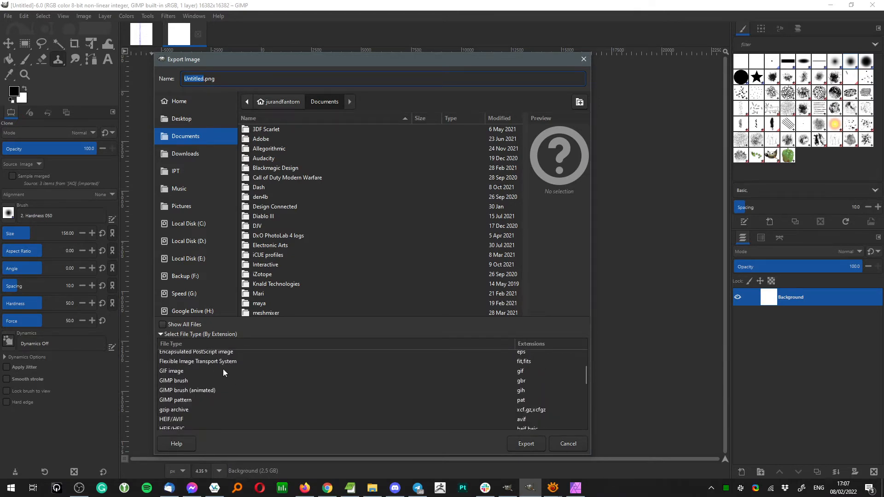
pyautogui.scroll(-4, 428, 392)
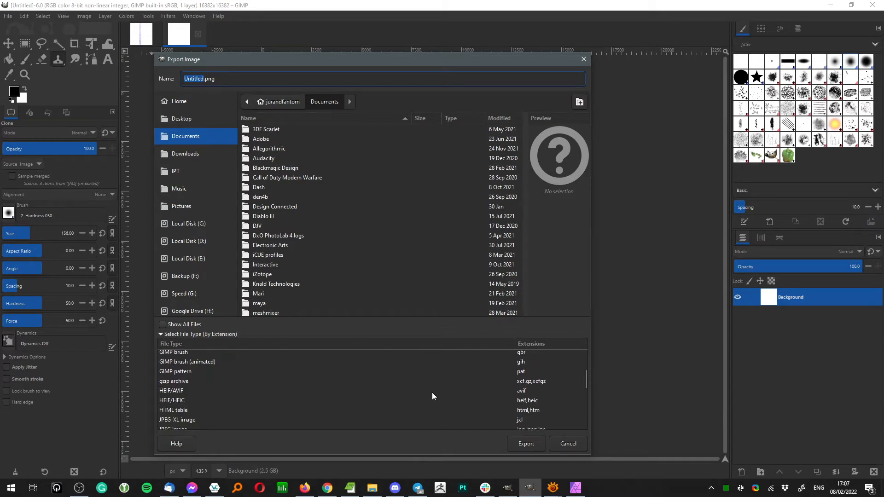
pyautogui.scroll(-2, 430, 390)
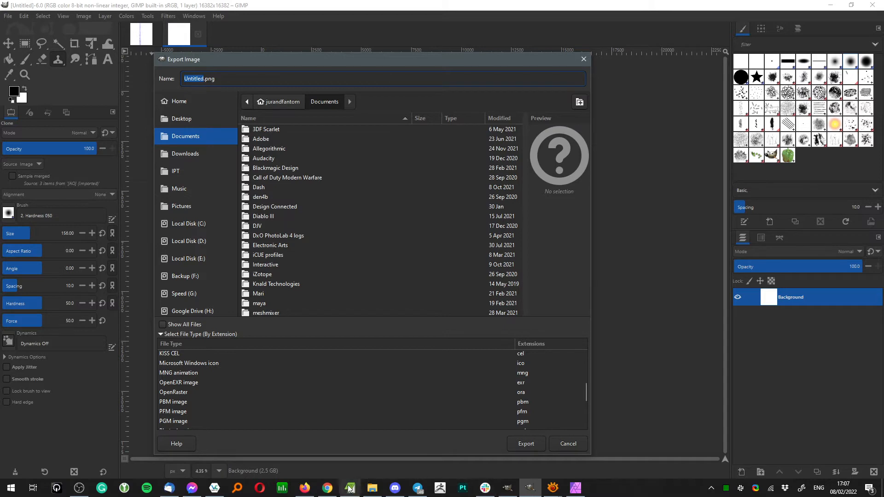
# - Open tiff.tif from the CloneStamp test folder in XnView MP to inspect its size and bit depth
pyautogui.moveTo(378, 489)
pyautogui.click(380, 461)
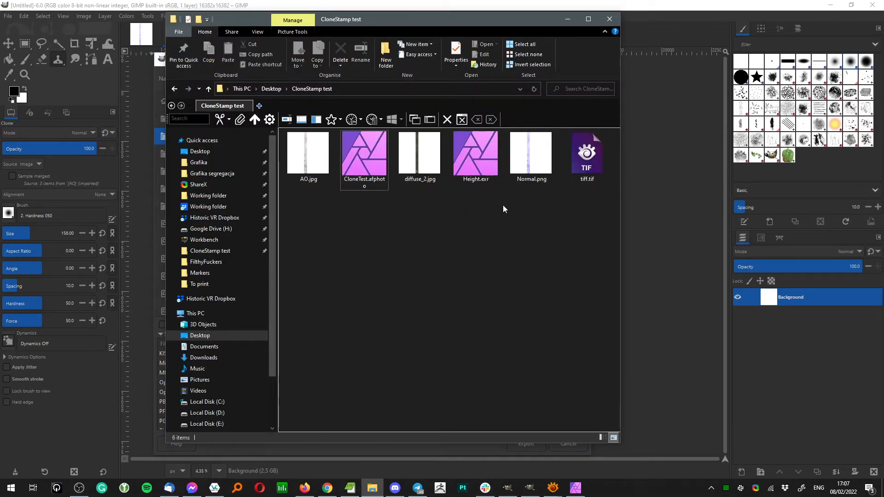
pyautogui.doubleClick(588, 168)
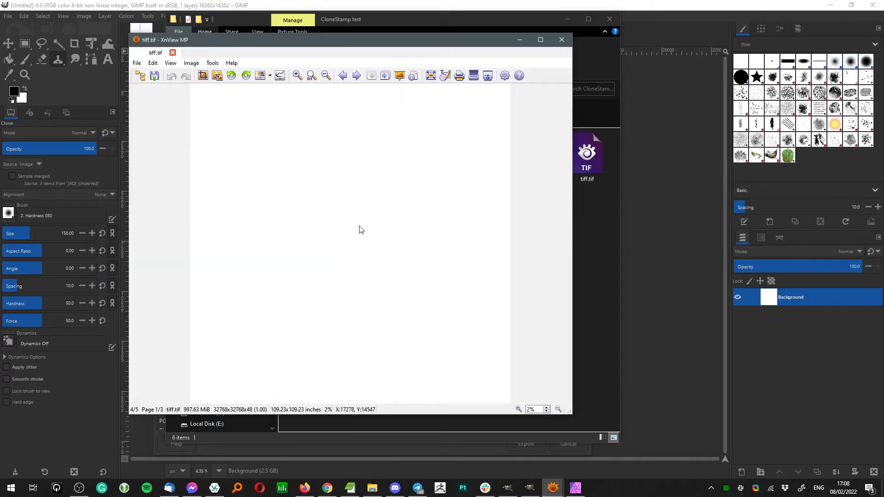
# - Review the 32k limitations in the EditPad Lite notes, checking Untitled 2 and returning to Untitled 1
pyautogui.click(351, 488)
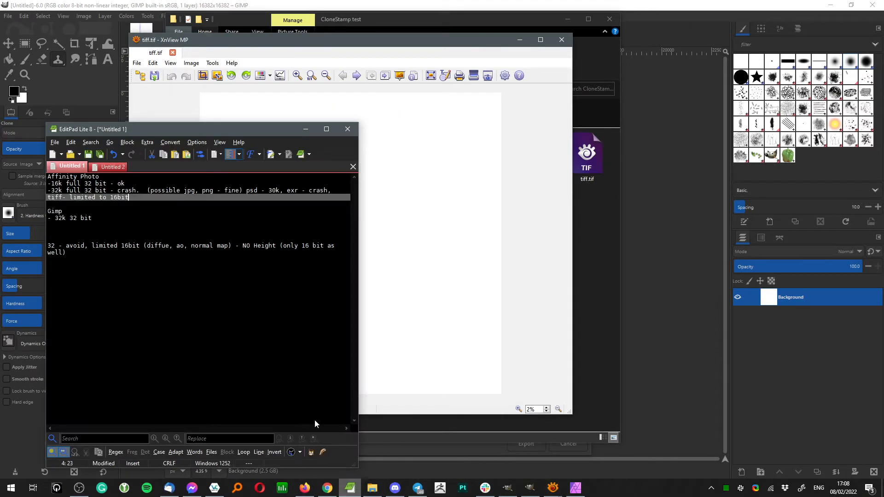
pyautogui.click(107, 166)
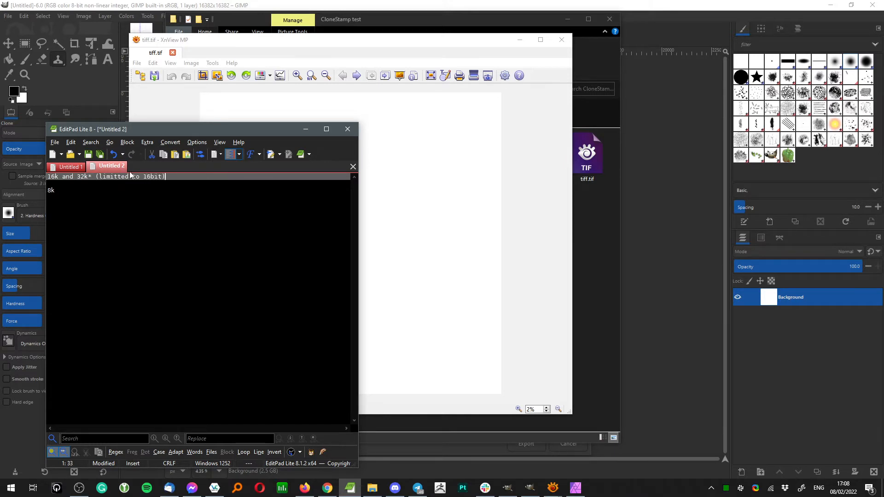
pyautogui.click(70, 167)
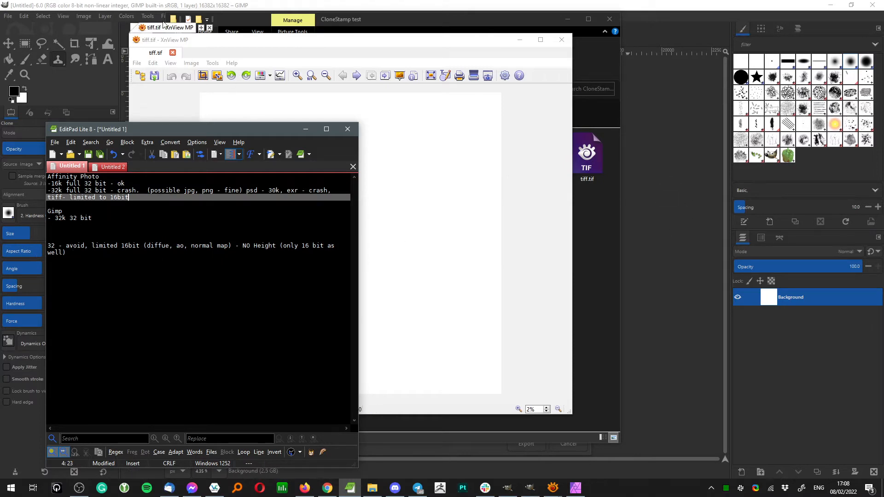
# - Switch to Affinity Photo, bring up the CloneStamp test folder over it and move the folder window lower
pyautogui.click(575, 489)
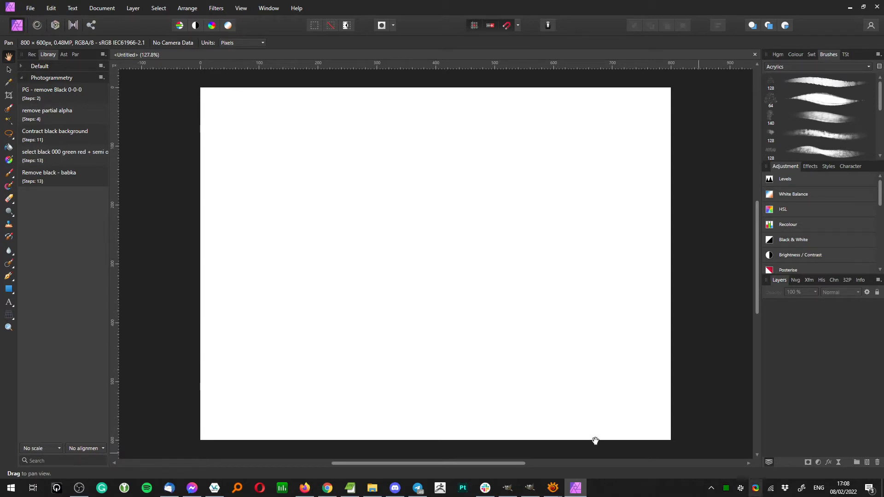
pyautogui.click(365, 491)
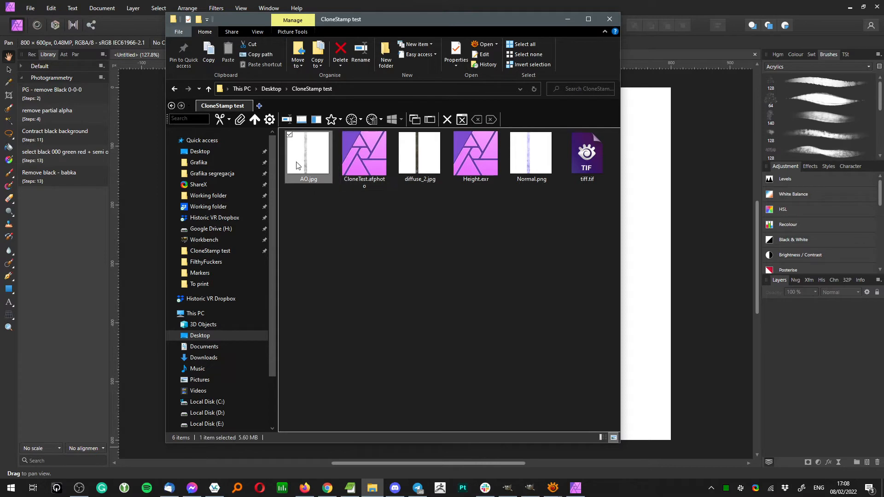
pyautogui.moveTo(297, 166)
pyautogui.moveTo(505, 20); pyautogui.dragTo(427, 224)
pyautogui.click(30, 8)
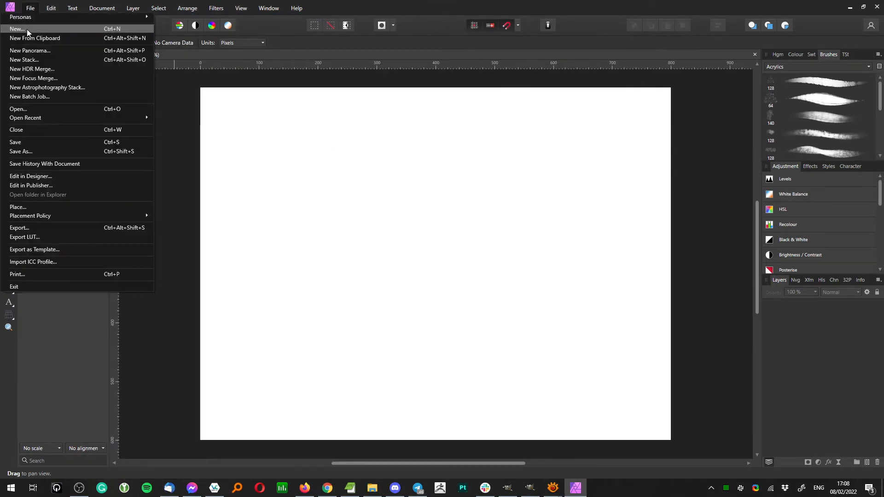
pyautogui.click(27, 30)
pyautogui.click(656, 387)
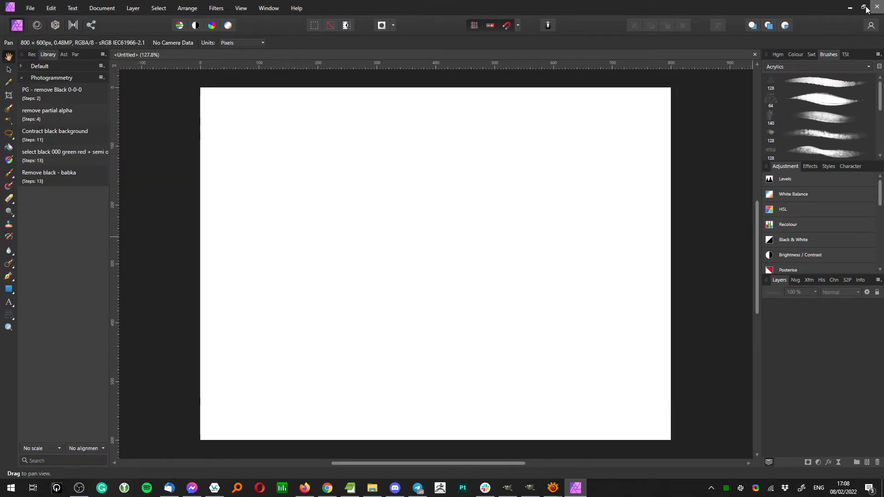
# - Close Affinity Photo with its untitled document and launch it again by searching for "affini"
pyautogui.click(850, 8)
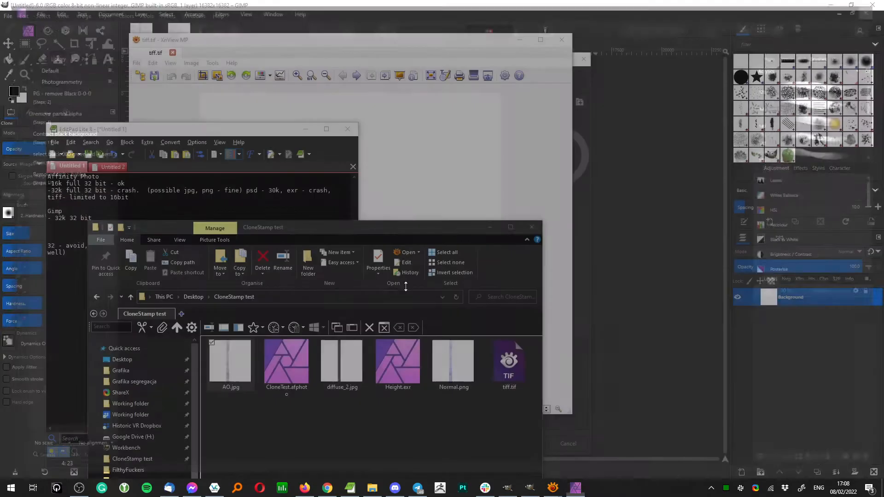
pyautogui.click(11, 489)
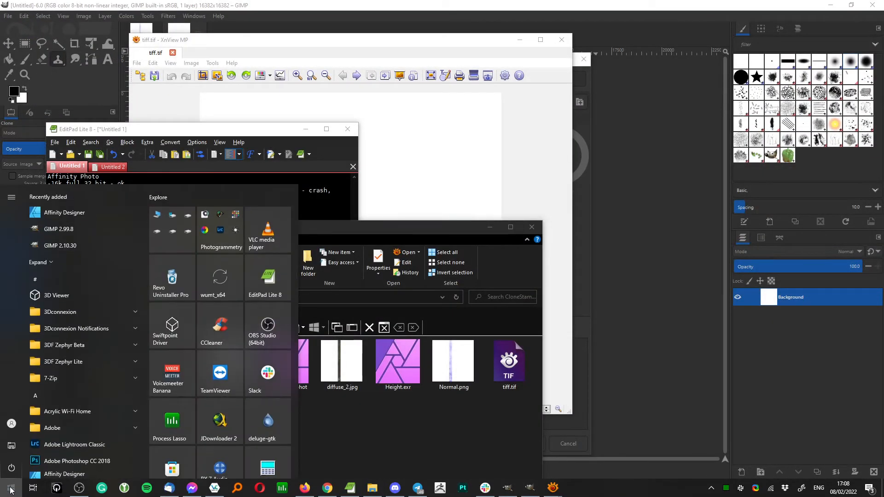
pyautogui.write('affini')
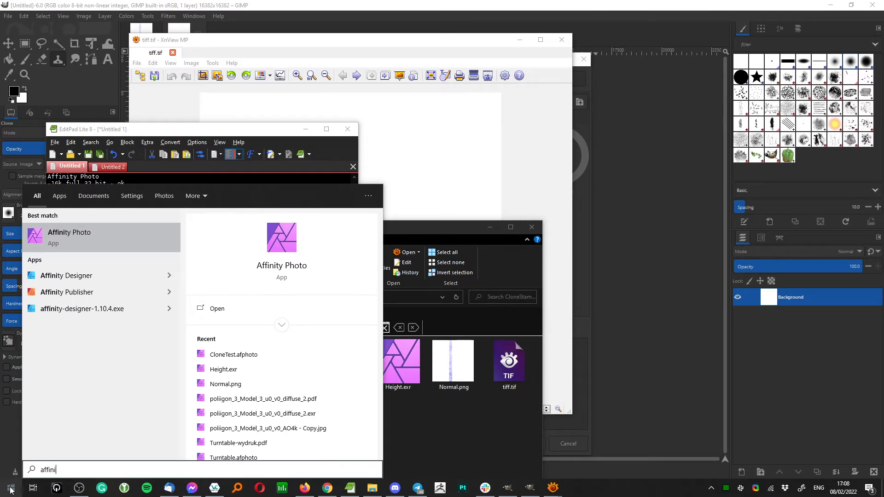
pyautogui.press('Return')
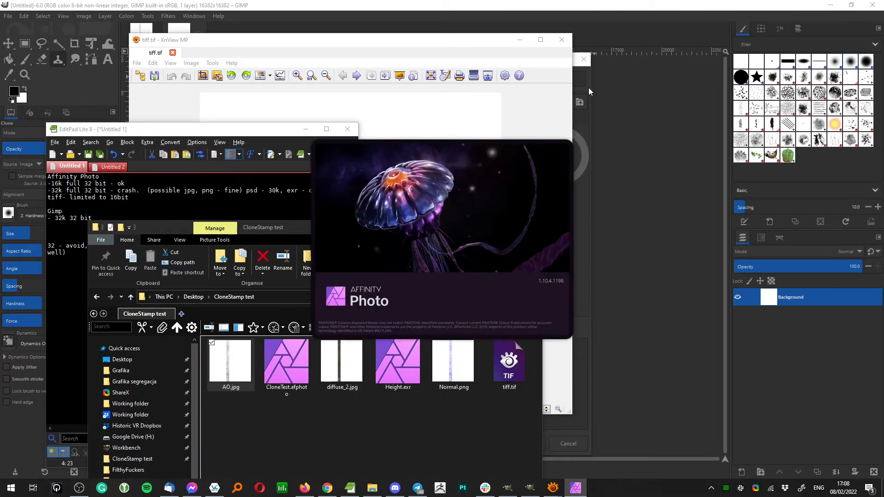
# - Bring the CloneStamp test folder over Affinity Photo and load AO.jpg, diffuse_2.jpg, Height.exr and Normal.png from it
pyautogui.click(383, 440)
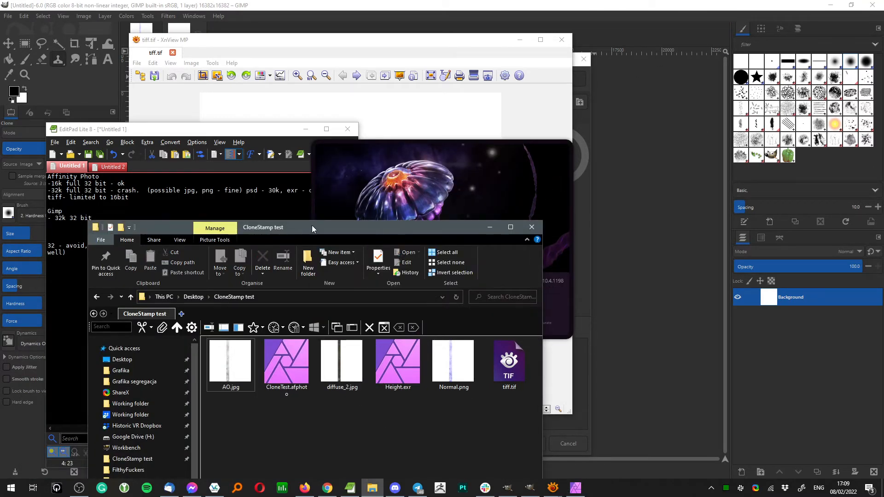
pyautogui.moveTo(312, 226); pyautogui.dragTo(423, 239)
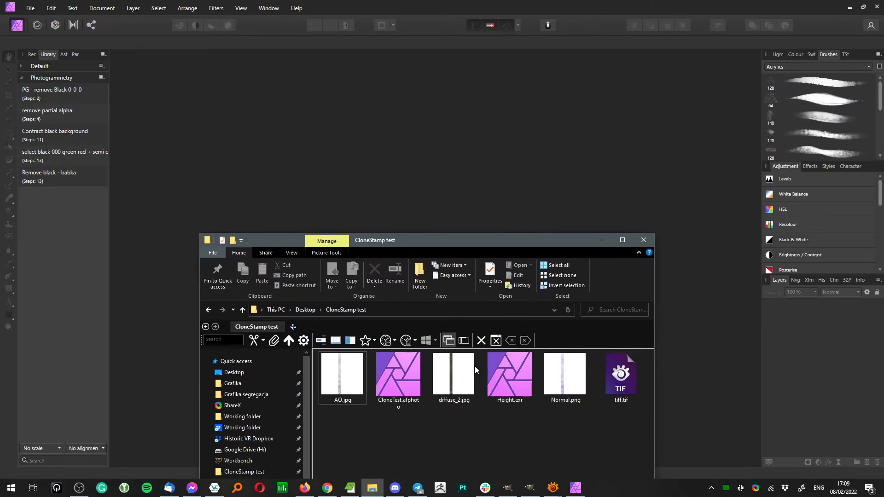
pyautogui.moveTo(560, 435); pyautogui.dragTo(342, 352)
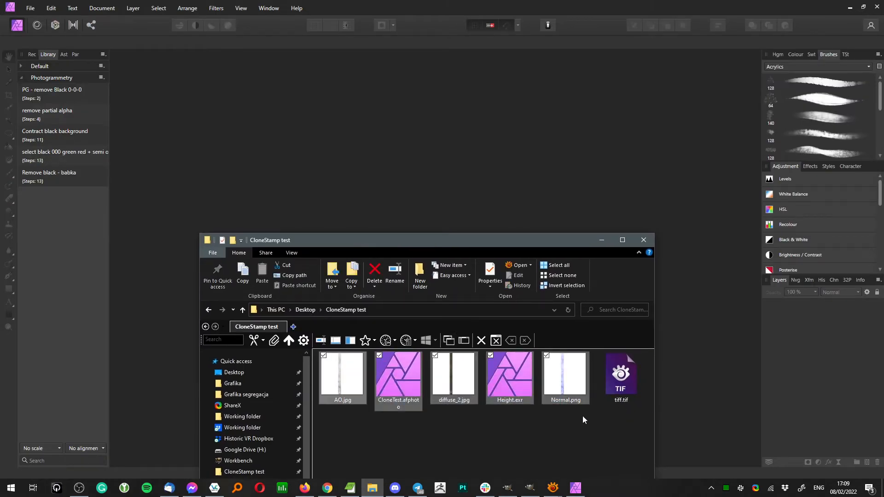
pyautogui.moveTo(454, 375); pyautogui.dragTo(389, 201)
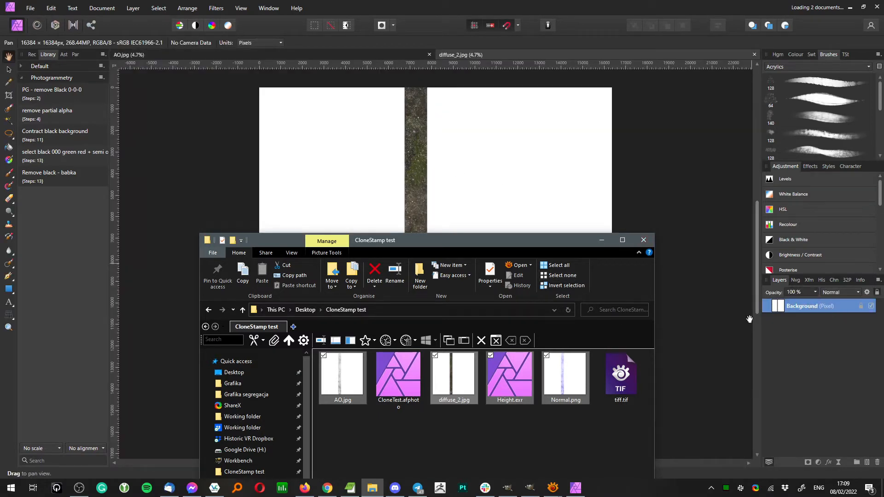
# - Look over the Background layer's options in Normal.png and compare the loaded AO.jpg and Height.exr documents
pyautogui.click(806, 309)
pyautogui.rightClick(806, 306)
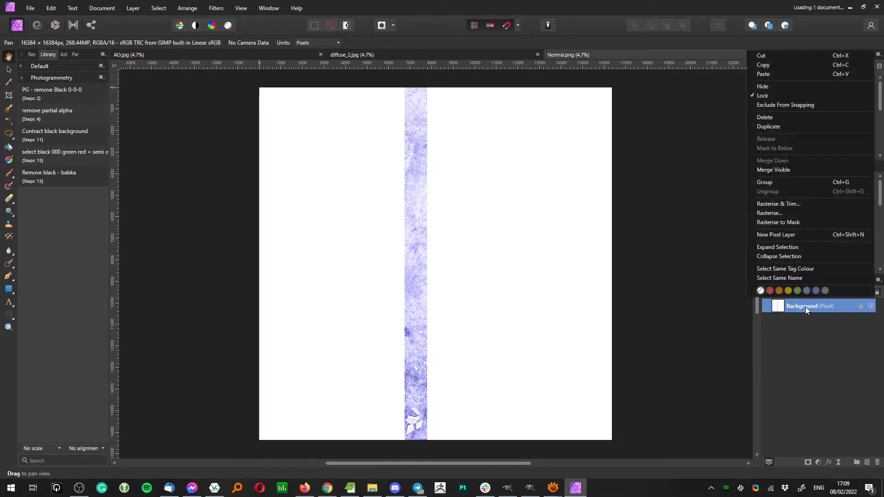
pyautogui.click(812, 368)
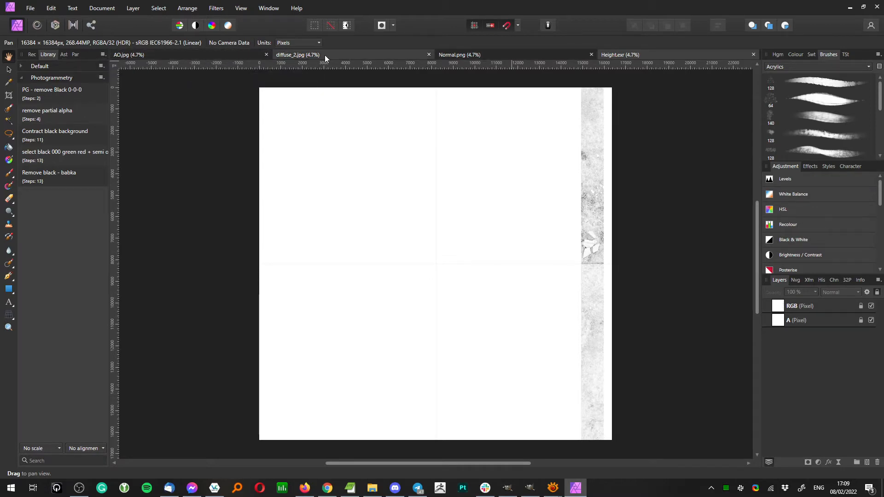
pyautogui.click(202, 55)
pyautogui.click(617, 54)
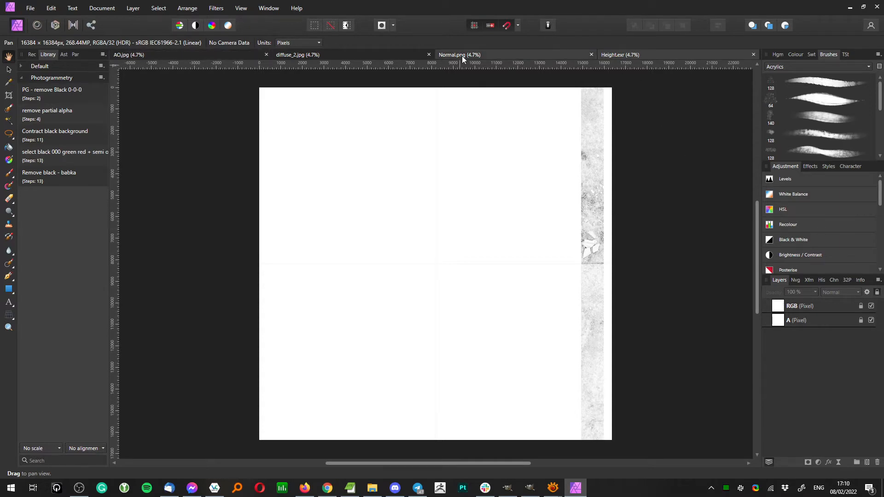
# - Apply the Affine distortion to AO.jpg with Offset X and Offset Y of 50%
pyautogui.click(212, 55)
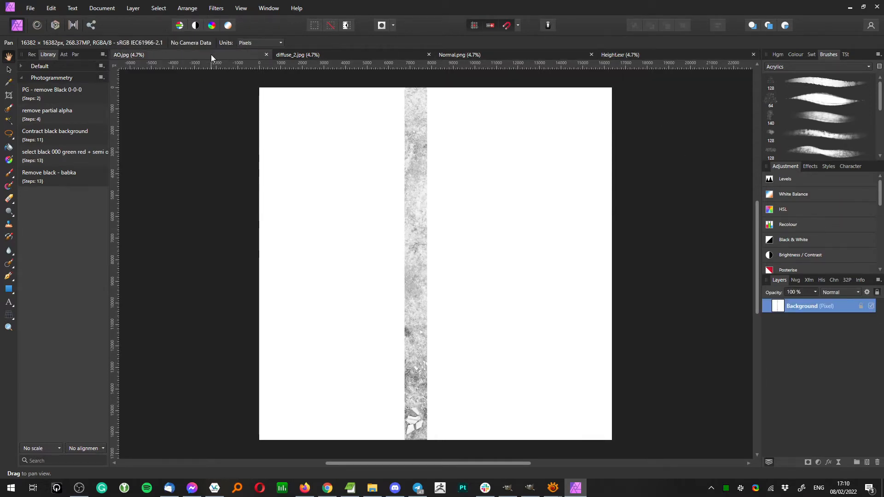
pyautogui.click(221, 10)
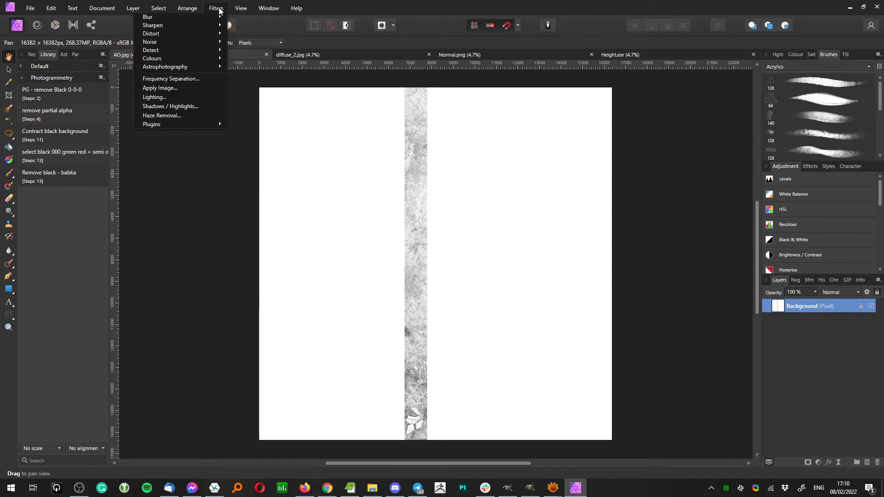
pyautogui.moveTo(161, 32)
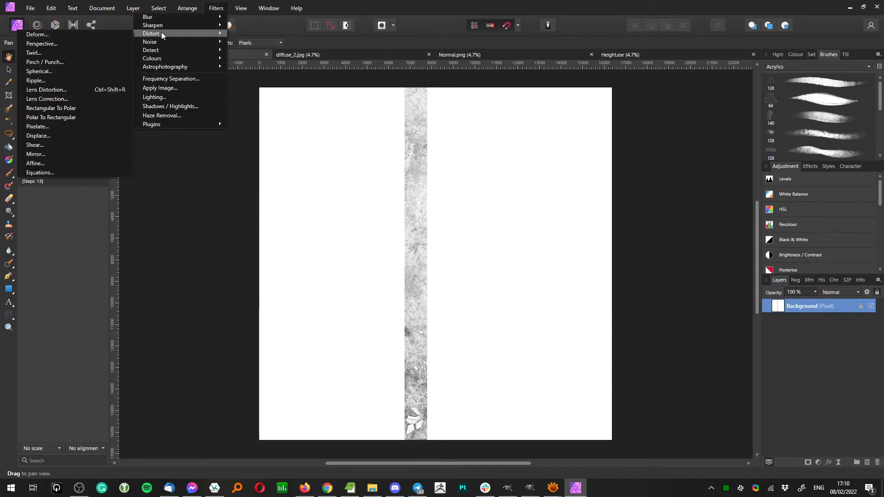
pyautogui.click(73, 163)
pyautogui.click(709, 398)
pyautogui.write('50')
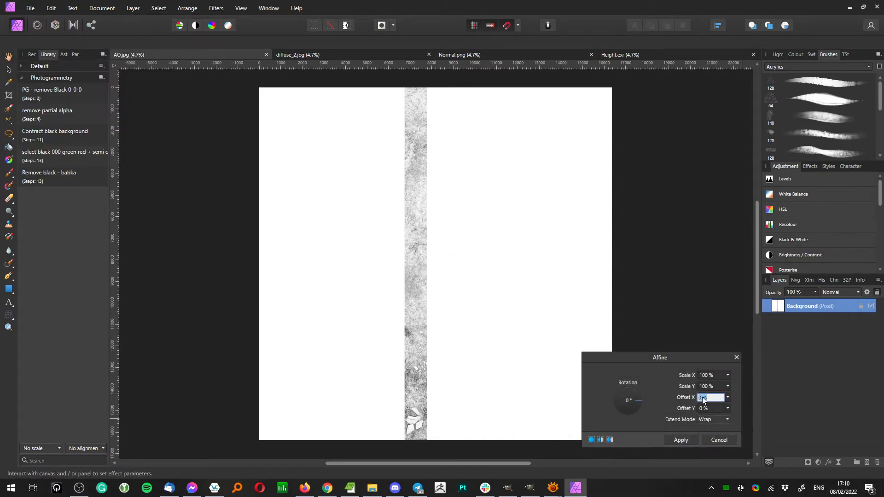
pyautogui.press('Tab')
pyautogui.write('50')
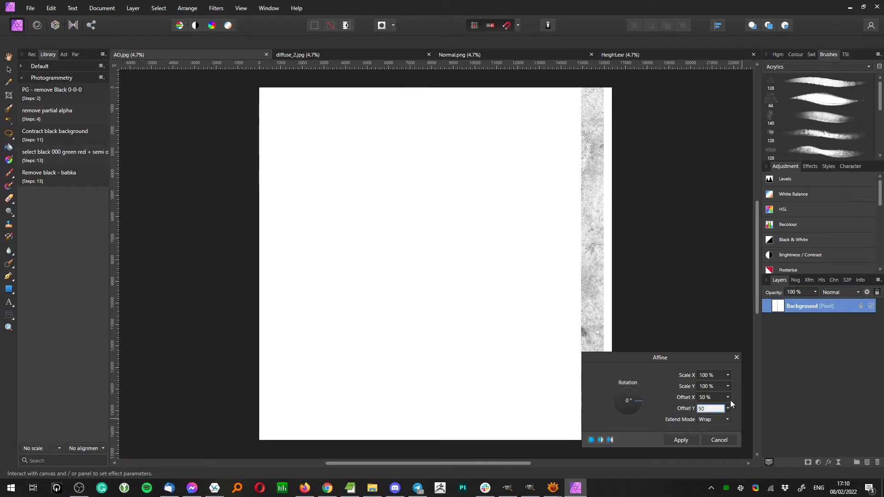
pyautogui.click(680, 439)
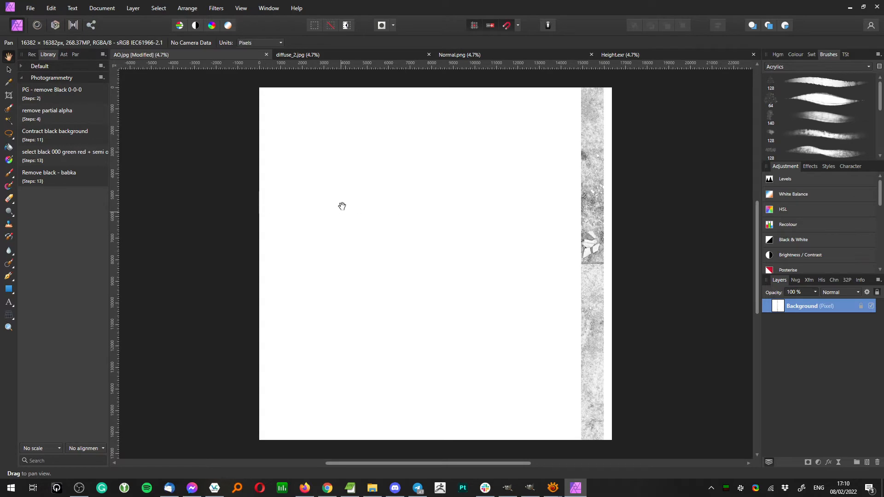
# - Apply the Affine distortion to Normal.png with Offset X and Offset Y of 50%
pyautogui.click(496, 55)
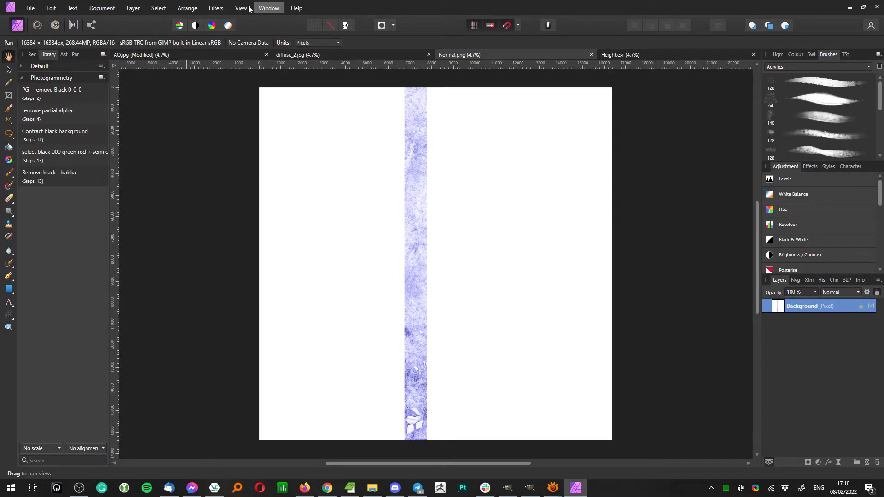
pyautogui.click(216, 8)
pyautogui.moveTo(173, 37)
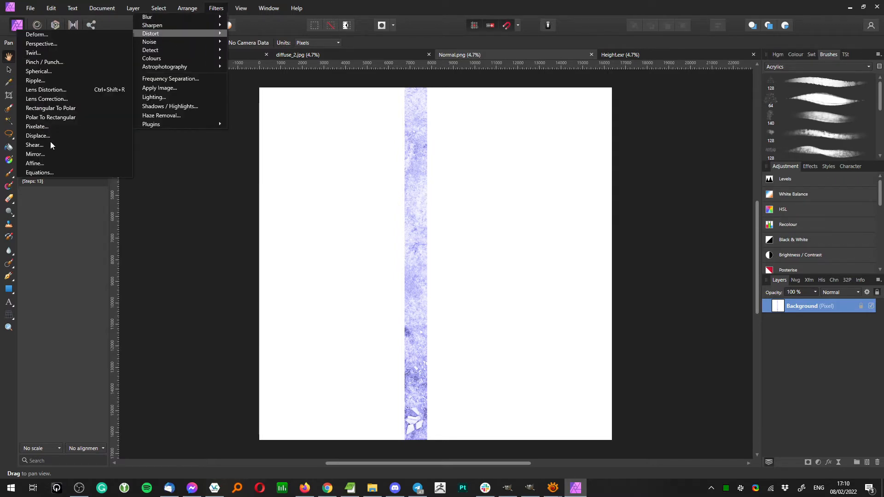
pyautogui.click(35, 163)
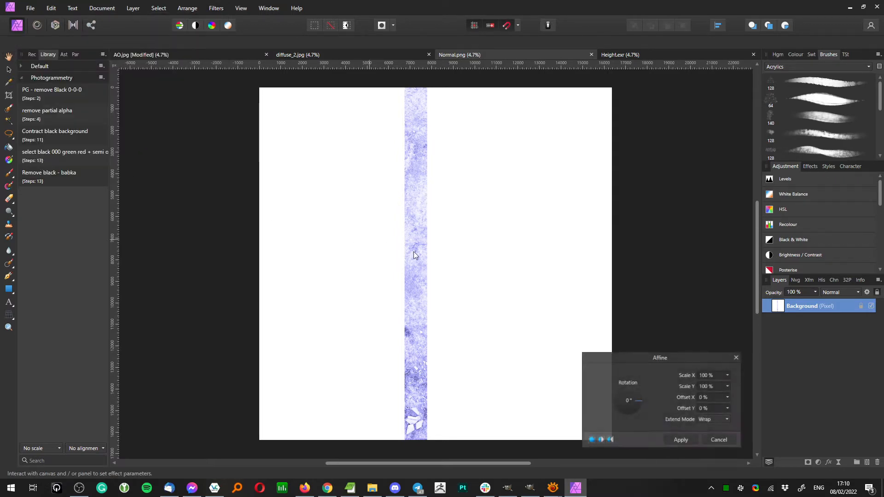
pyautogui.click(706, 398)
pyautogui.write('50')
pyautogui.press('Tab')
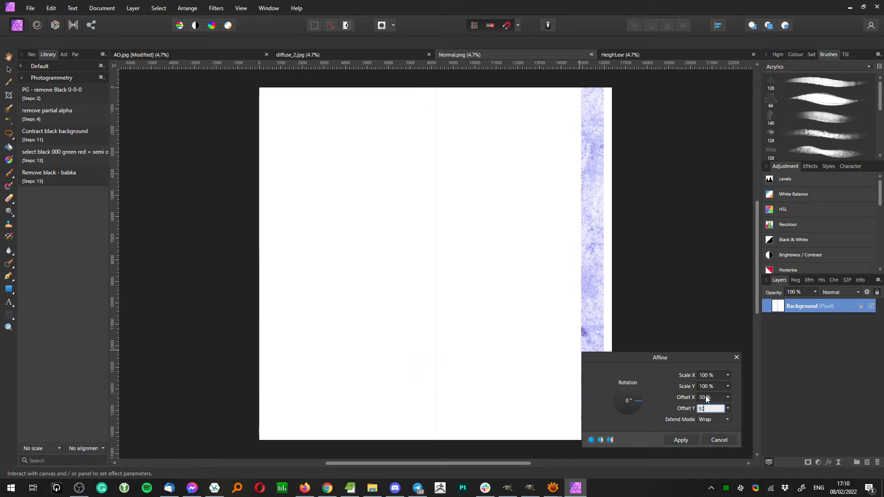
pyautogui.write('50')
pyautogui.press('Return')
pyautogui.click(680, 440)
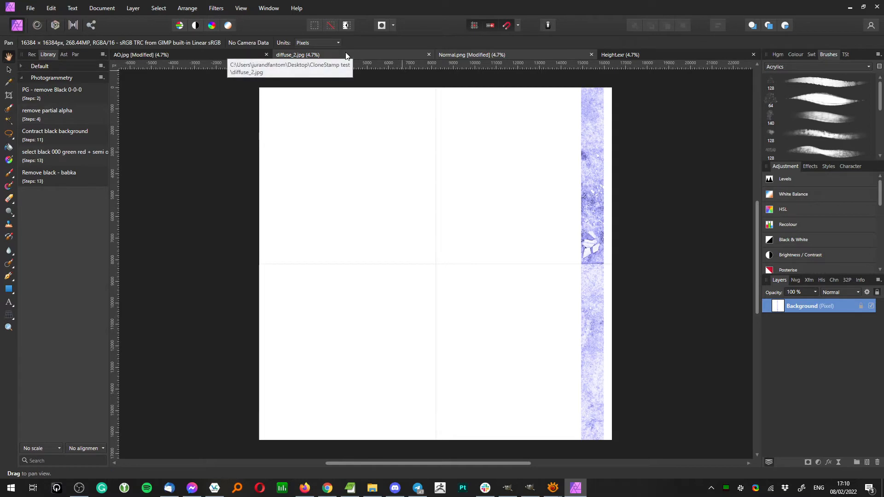
# - Apply the Affine distortion to diffuse_2.jpg with Offset X and Offset Y of 50%
pyautogui.click(363, 54)
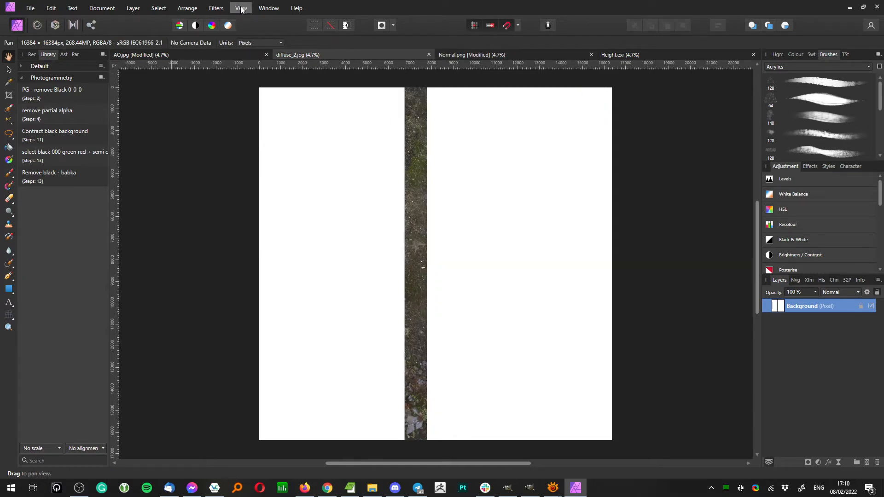
pyautogui.click(216, 8)
pyautogui.moveTo(151, 36)
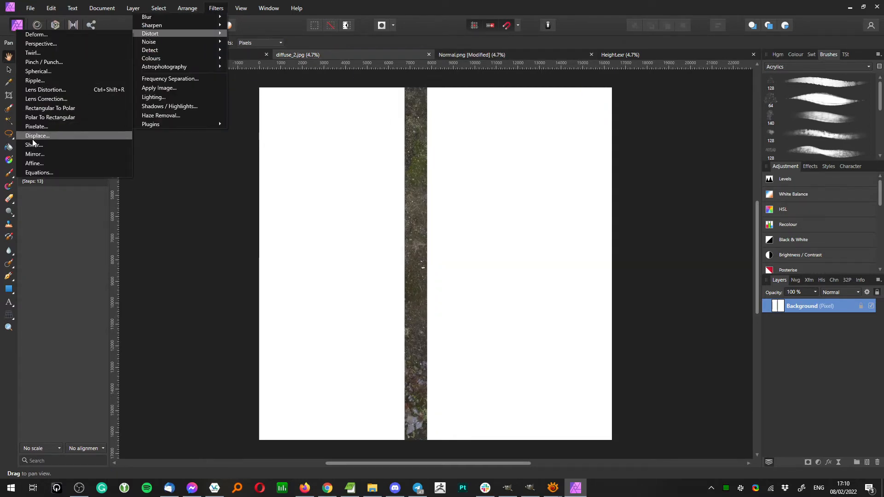
pyautogui.click(46, 163)
pyautogui.click(711, 395)
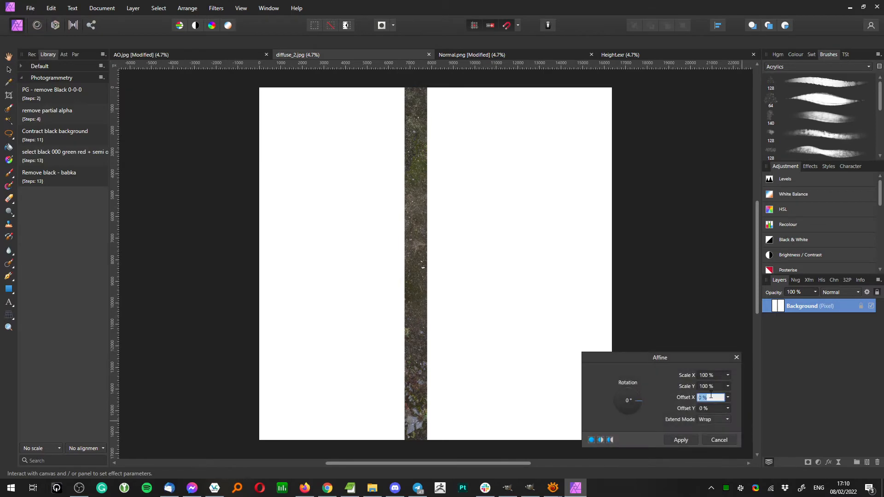
pyautogui.write('50')
pyautogui.press('Tab')
pyautogui.write('50')
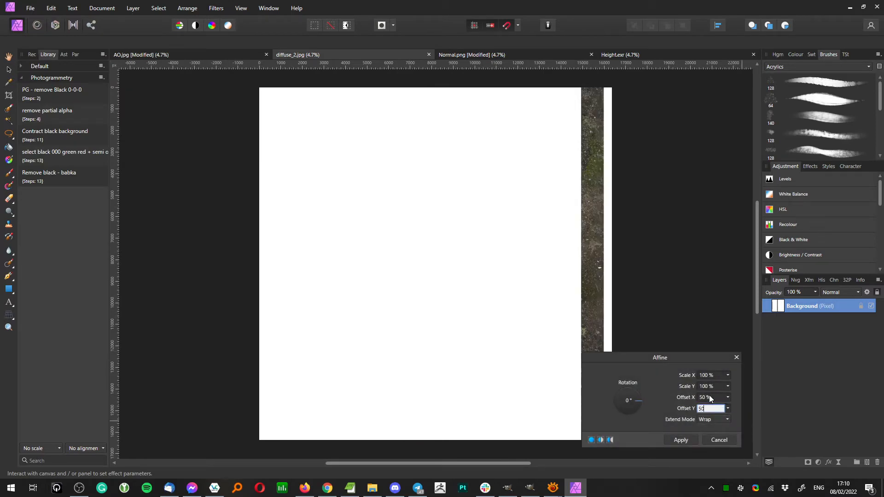
pyautogui.click(681, 440)
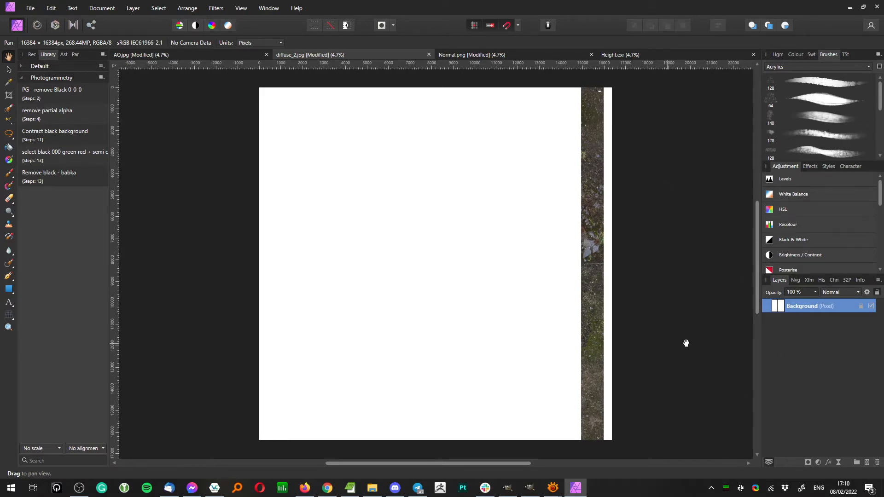
# - Compare the strip alignment and bit depth of Height.exr, Normal.png, diffuse_2.jpg and AO.jpg
pyautogui.click(619, 55)
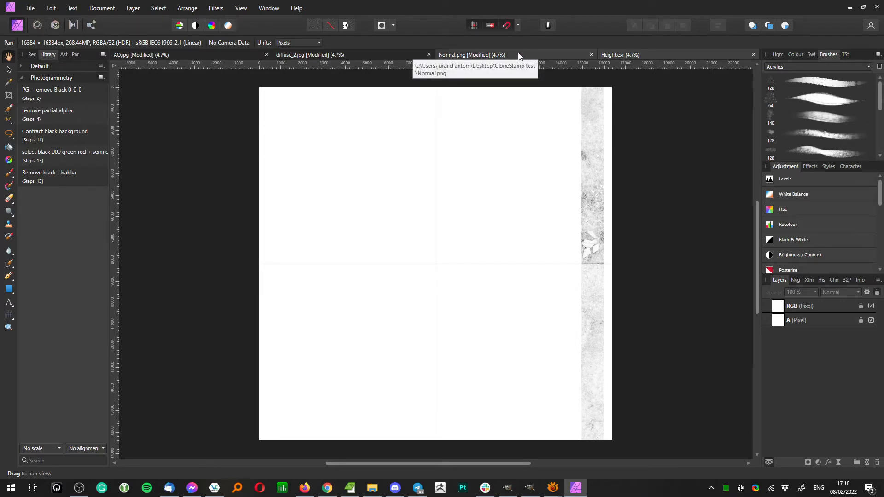
pyautogui.click(545, 55)
pyautogui.click(389, 53)
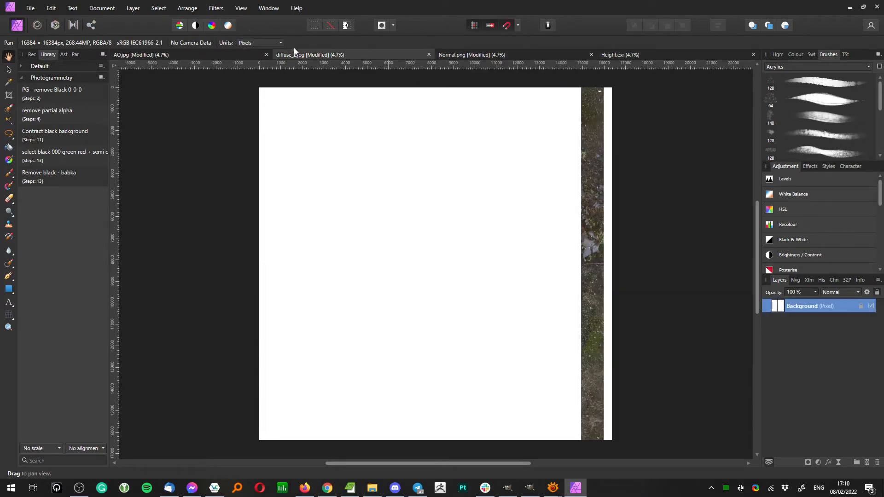
pyautogui.click(236, 54)
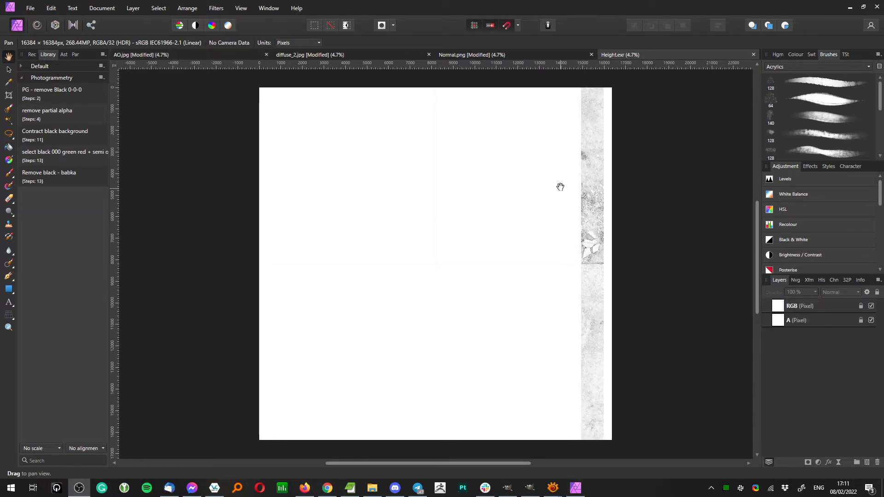
# - Hide the A layer in Height.exr and check the RGB layer by switching its visibility off and back on
pyautogui.click(871, 320)
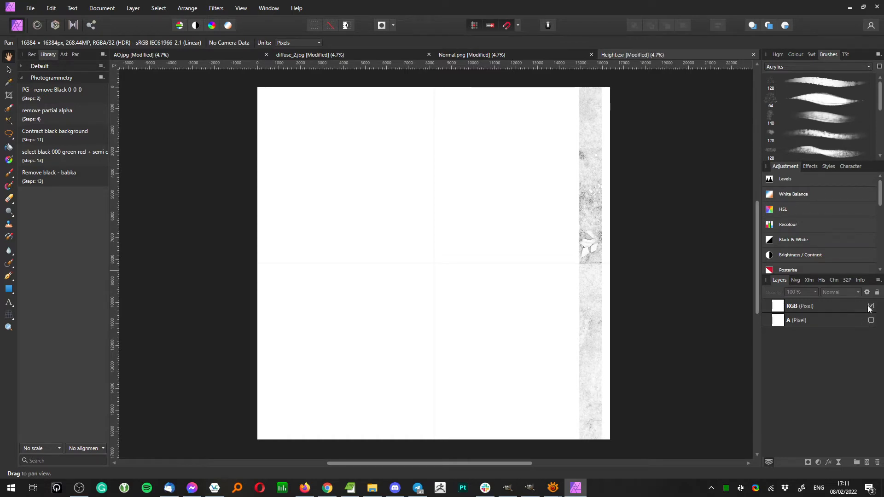
pyautogui.click(870, 307)
pyautogui.click(800, 307)
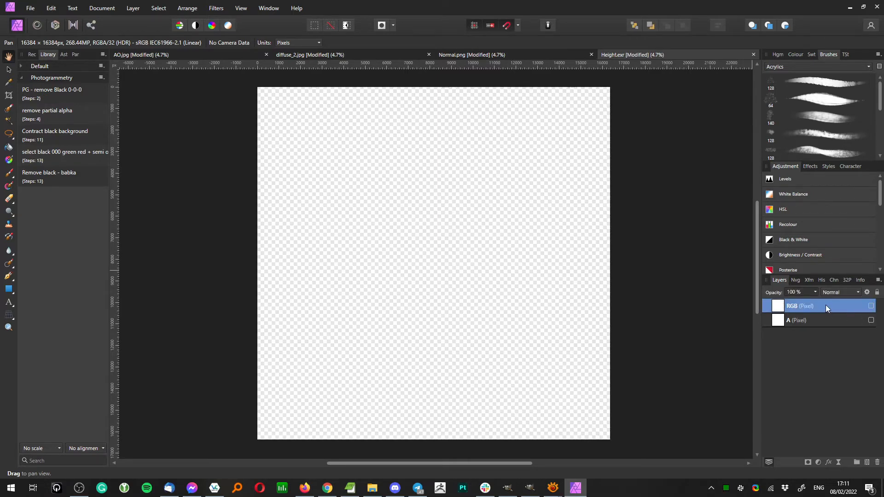
pyautogui.click(870, 306)
# - Rename the RGB layer to Height and paste the copied Background layer above it
pyautogui.doubleClick(792, 307)
pyautogui.write('Height')
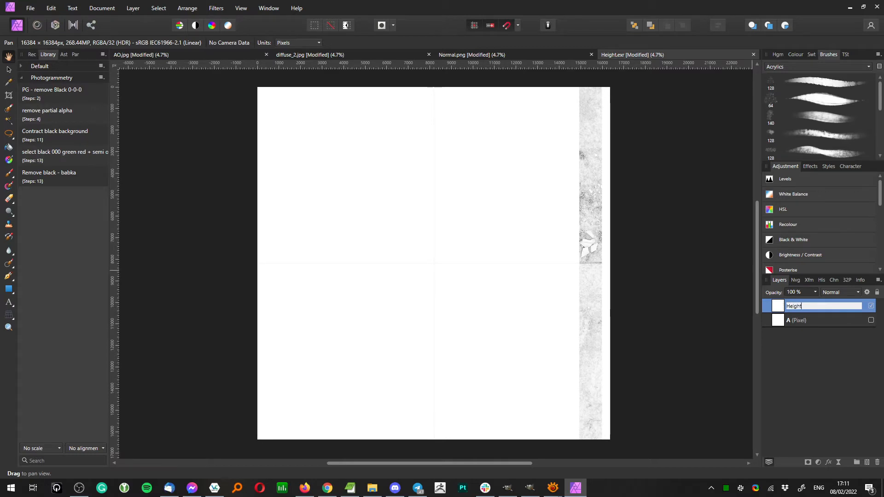
pyautogui.press('Return')
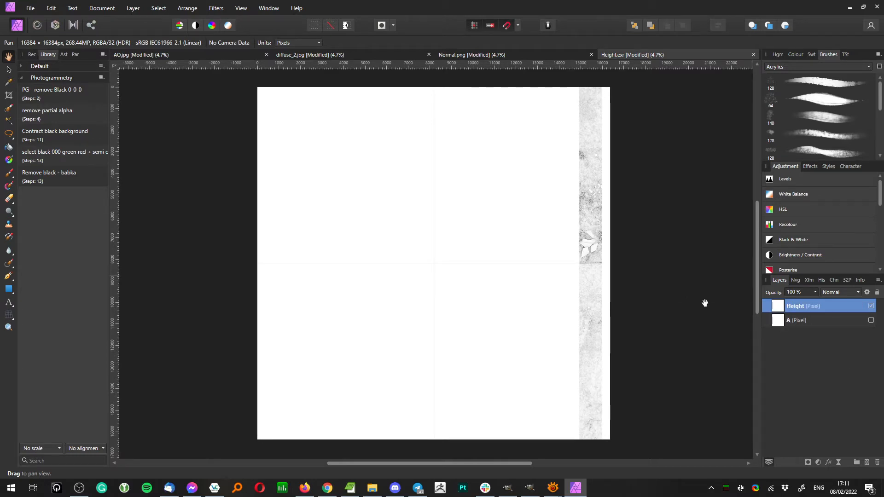
pyautogui.hotkey('ctrl', 'v')
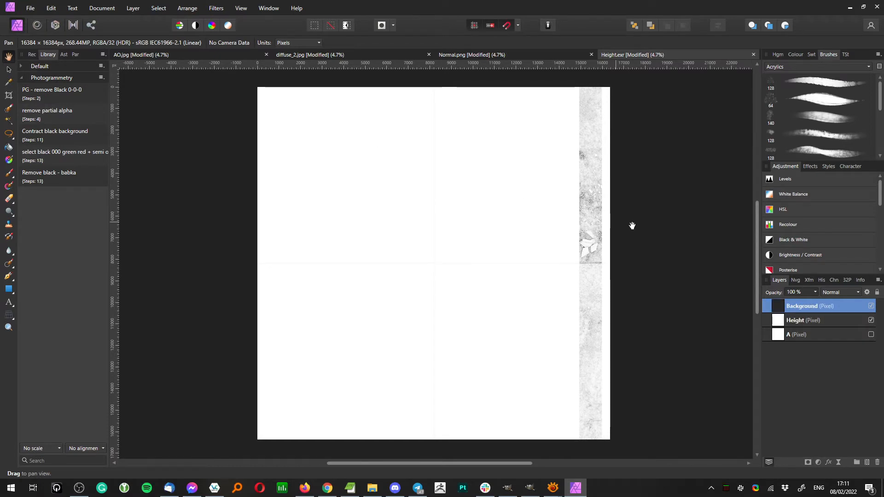
# - Rename the pasted Background layer to AO and close the AO.jpg document
pyautogui.doubleClick(806, 306)
pyautogui.write('AO')
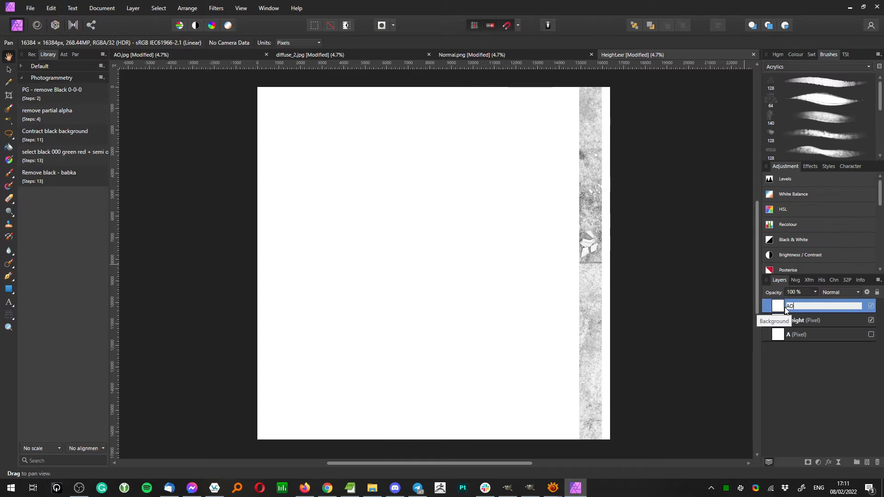
pyautogui.press('Return')
pyautogui.click(214, 55)
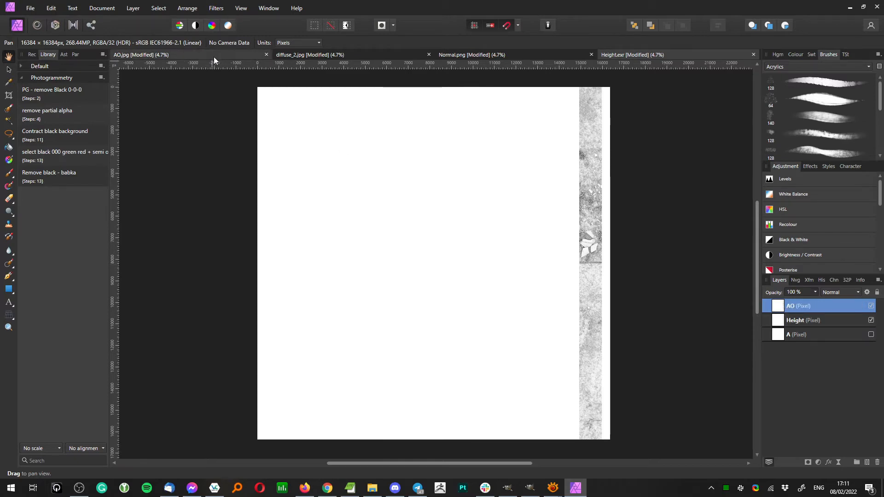
pyautogui.click(267, 54)
pyautogui.click(438, 253)
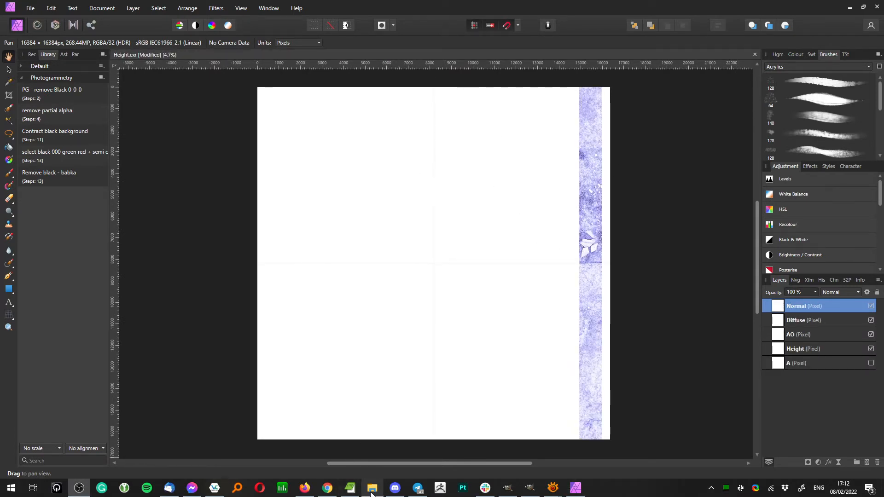
# - Switch to File Explorer and check the CloneTest.afphoto file in the CloneStamp test folder, then minimise the window
pyautogui.click(372, 488)
pyautogui.click(398, 378)
pyautogui.moveTo(438, 240); pyautogui.dragTo(420, 57)
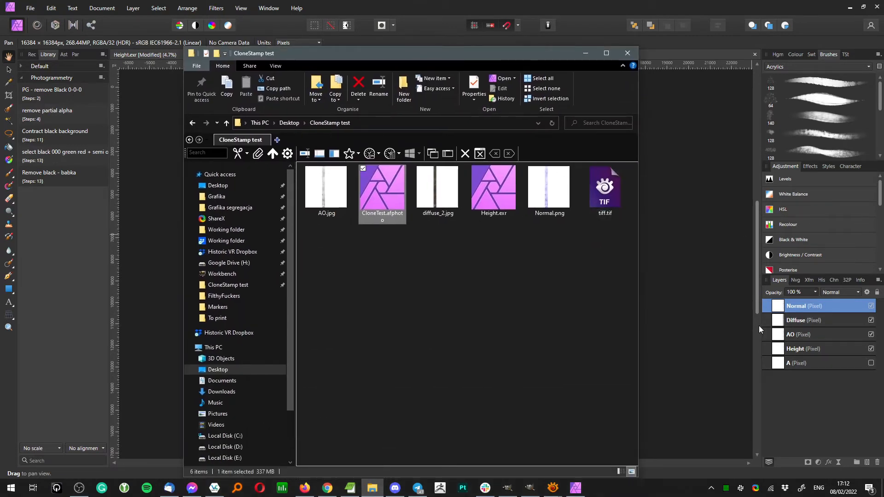
pyautogui.click(584, 53)
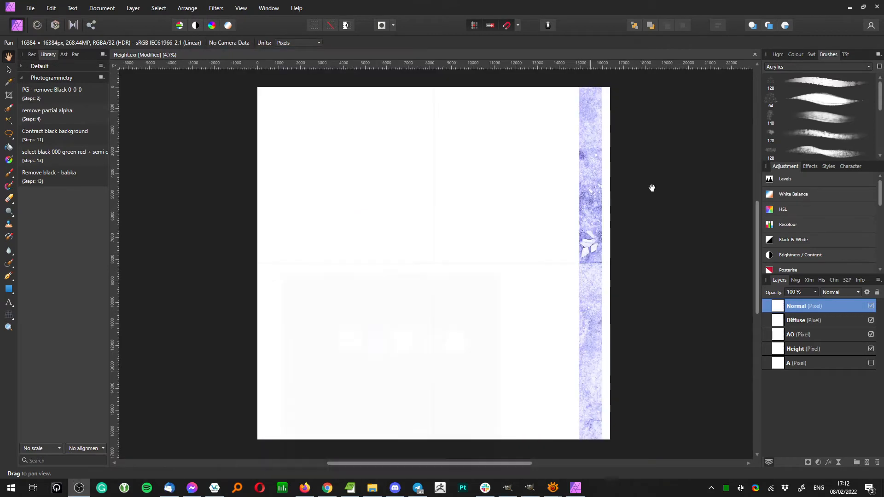
# - Activate the Inpainting Brush Tool and set its brush width to 203 px
pyautogui.scroll(5, 593, 271)
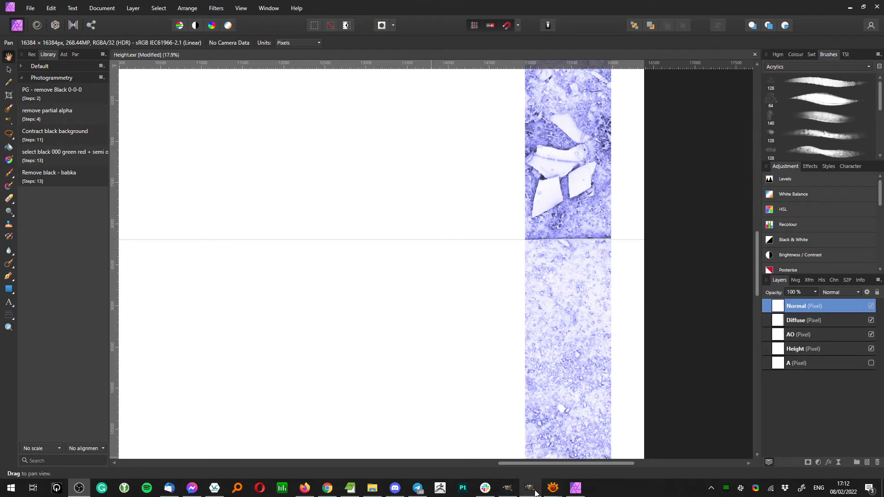
pyautogui.moveTo(534, 491)
pyautogui.moveTo(343, 160); pyautogui.dragTo(402, 225)
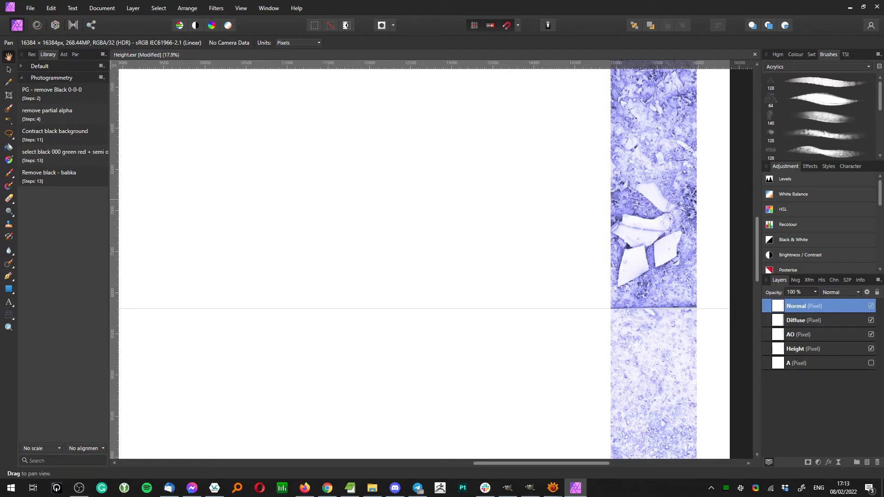
pyautogui.click(10, 270)
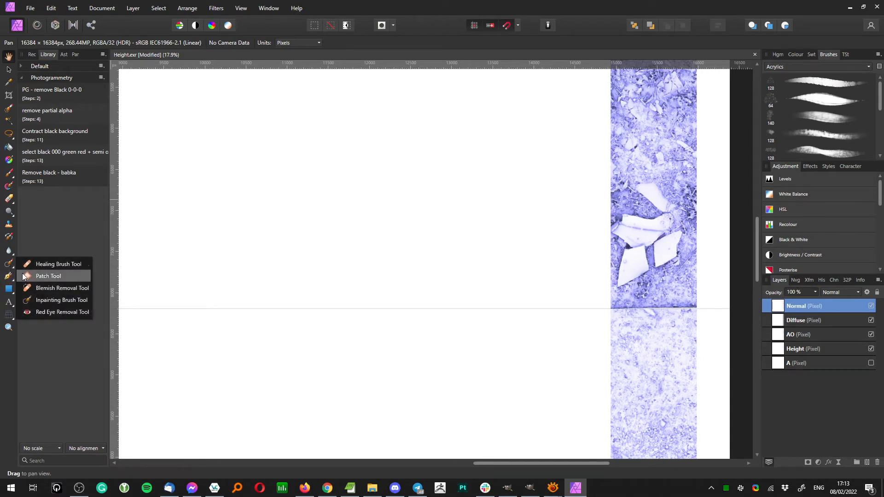
pyautogui.click(43, 300)
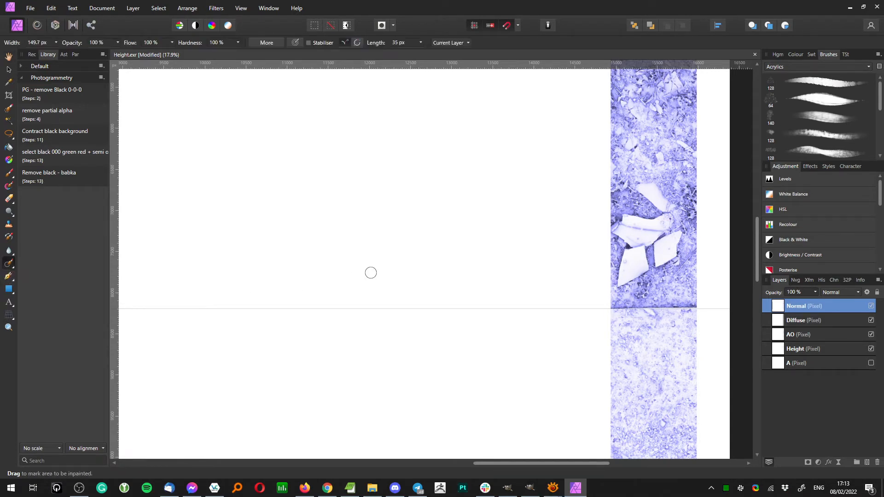
pyautogui.click(54, 43)
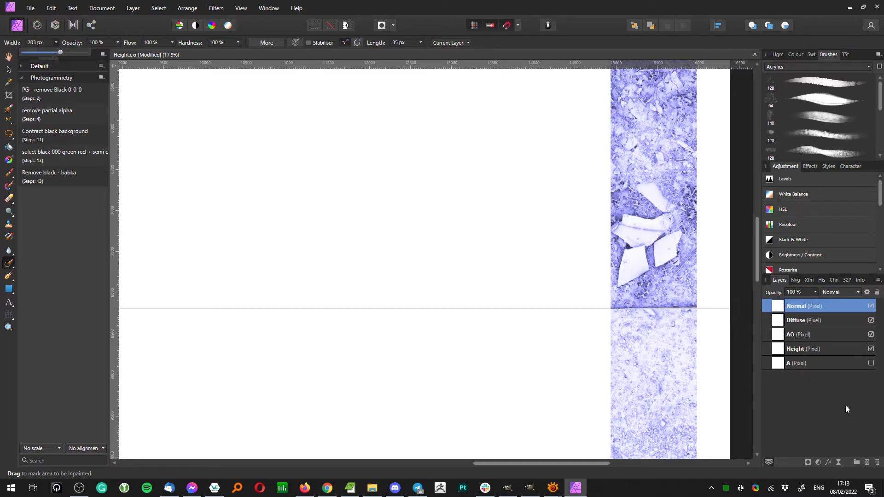
# - Inspect the horizontal seam across the texture strip, hiding the Normal layer to view Diffuse and showing it again
pyautogui.keyDown('shift'); pyautogui.click(830, 350); pyautogui.keyUp('shift')
pyautogui.moveTo(650, 304); pyautogui.dragTo(467, 278)
pyautogui.scroll(5, 480, 285)
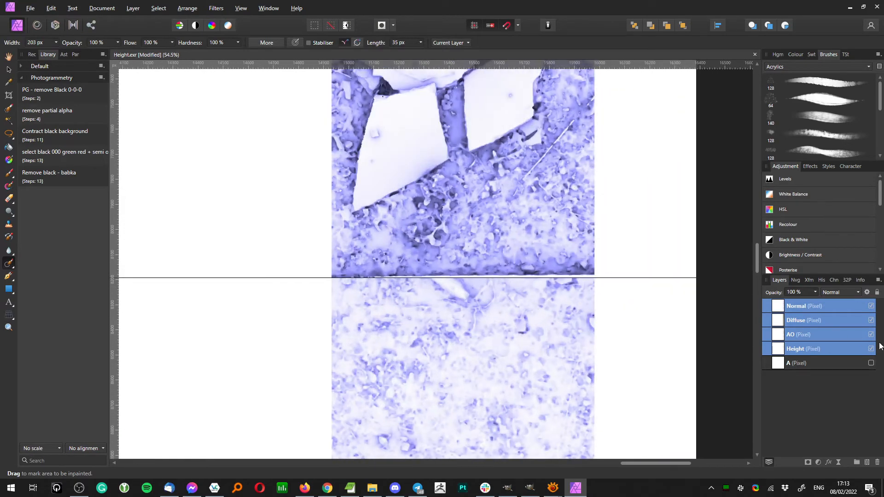
pyautogui.click(849, 321)
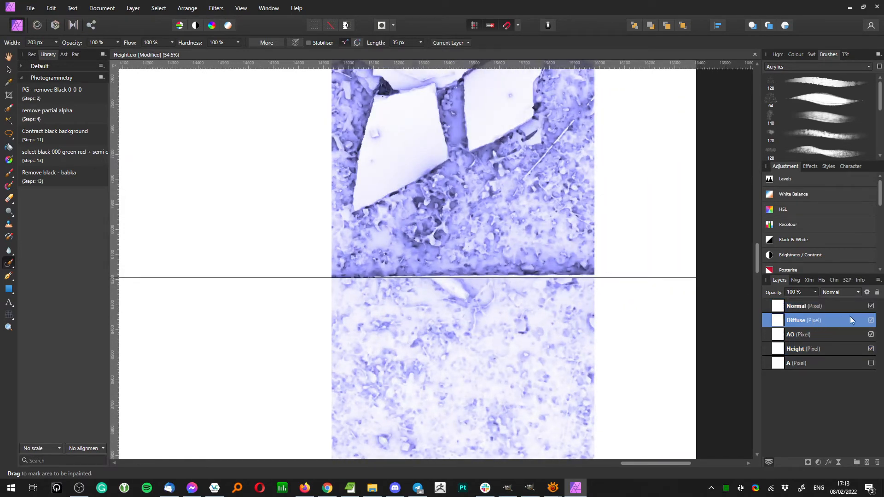
pyautogui.click(871, 306)
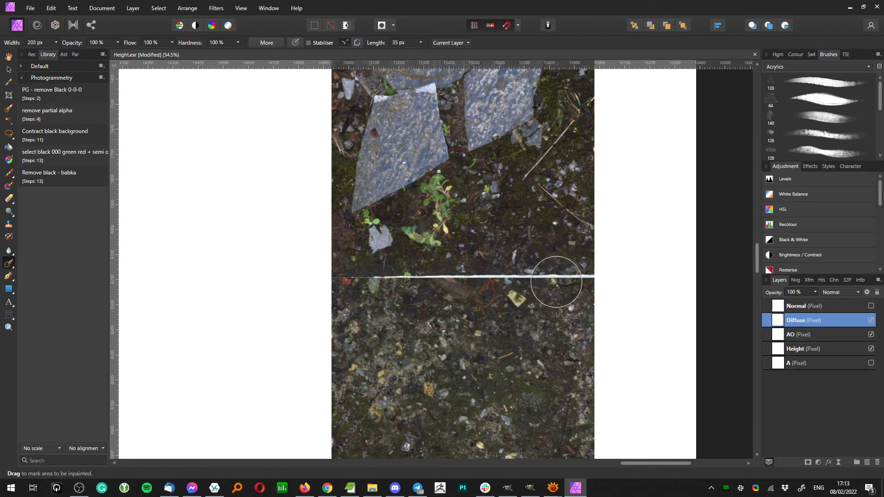
pyautogui.scroll(5, 538, 289)
pyautogui.scroll(-3, 491, 258)
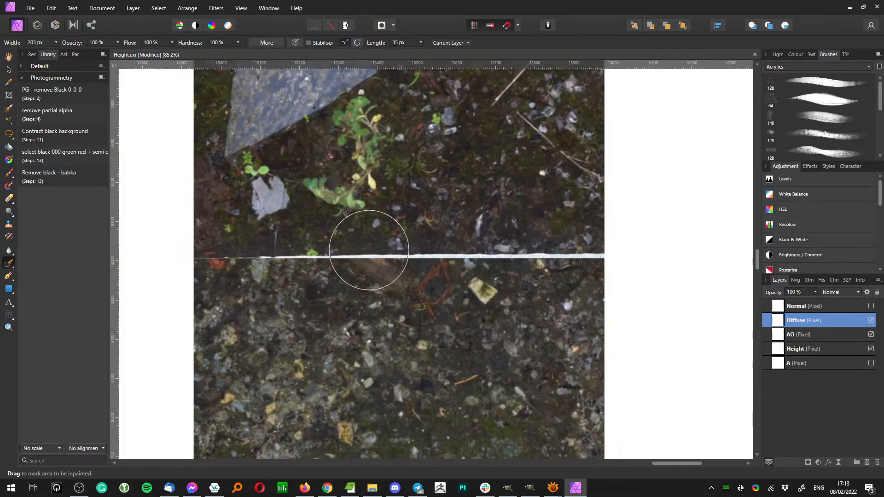
pyautogui.click(871, 306)
# - Select the Normal, Diffuse, AO and Height layers and inpaint the strip's horizontal seam with a 106 px brush
pyautogui.click(814, 348)
pyautogui.keyDown('shift'); pyautogui.click(820, 306); pyautogui.keyUp('shift')
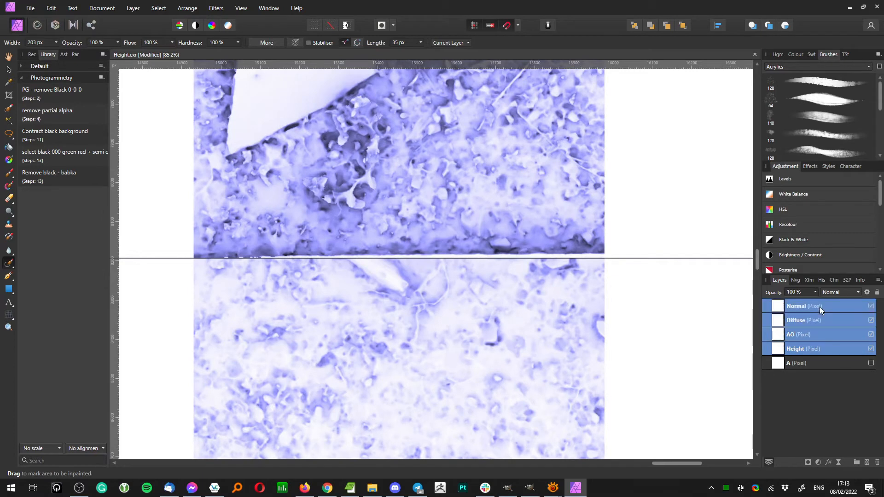
pyautogui.press('[')
pyautogui.press('[')
pyautogui.press('[')
pyautogui.press('[')
pyautogui.press('[')
pyautogui.press('[')
pyautogui.moveTo(582, 255); pyautogui.dragTo(211, 258)
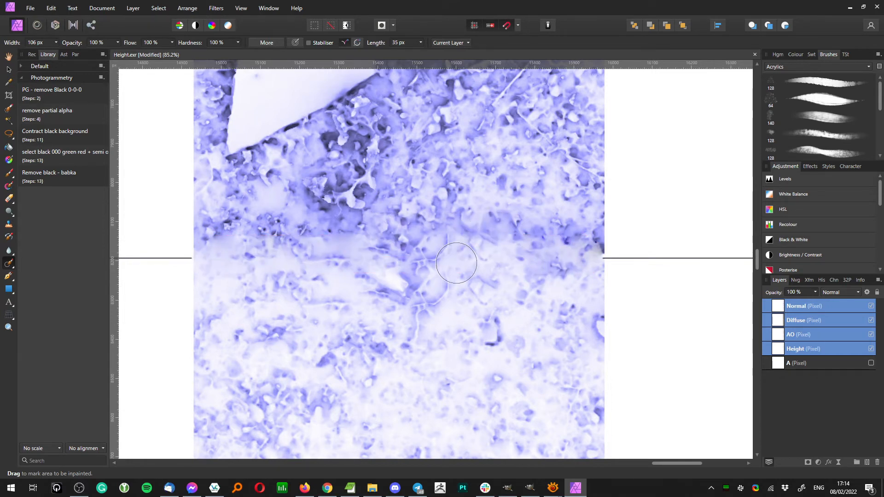
# - Check the inpainted seam on the Diffuse and AO layers by toggling layer visibility, leaving Normal shown
pyautogui.click(839, 316)
pyautogui.click(871, 306)
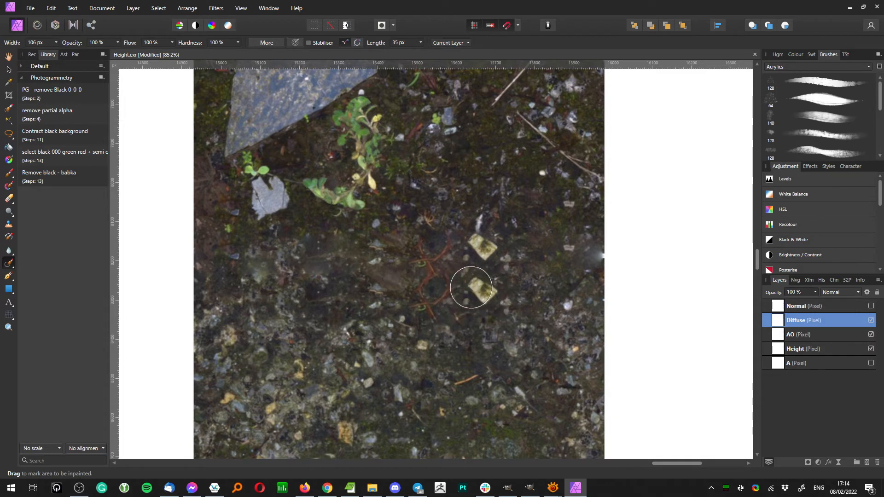
pyautogui.click(871, 306)
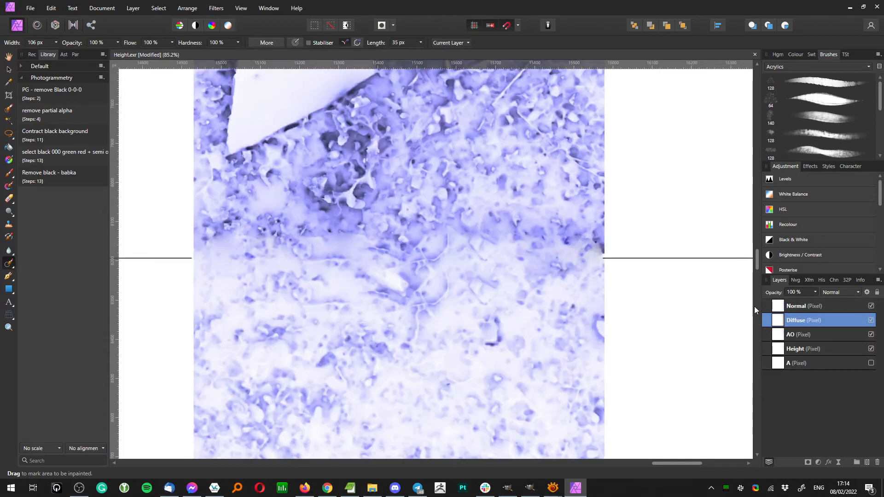
pyautogui.click(871, 320)
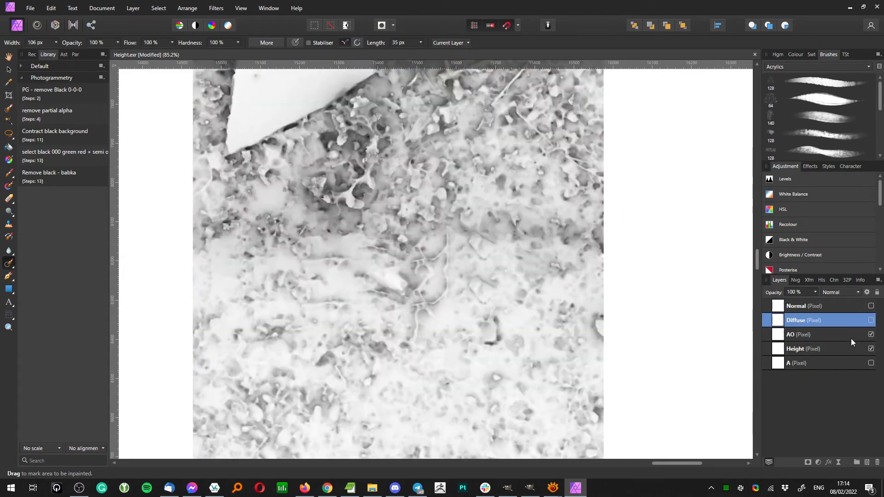
pyautogui.click(871, 335)
pyautogui.click(871, 334)
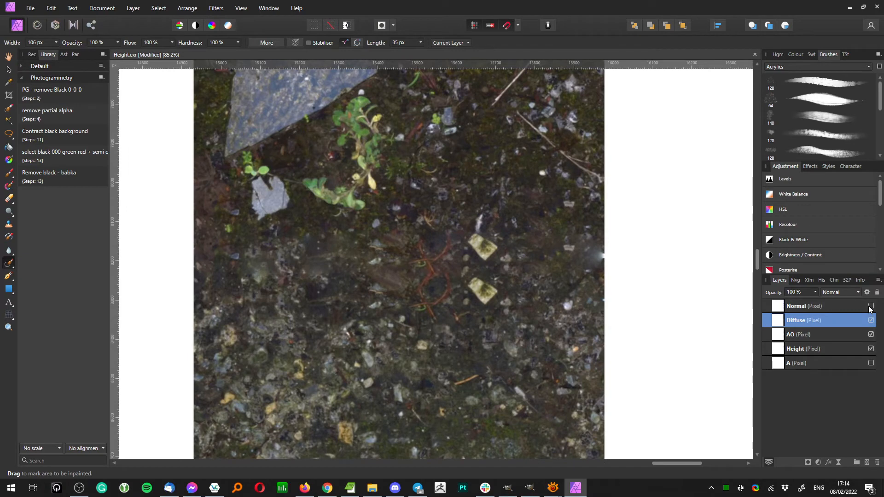
pyautogui.click(871, 306)
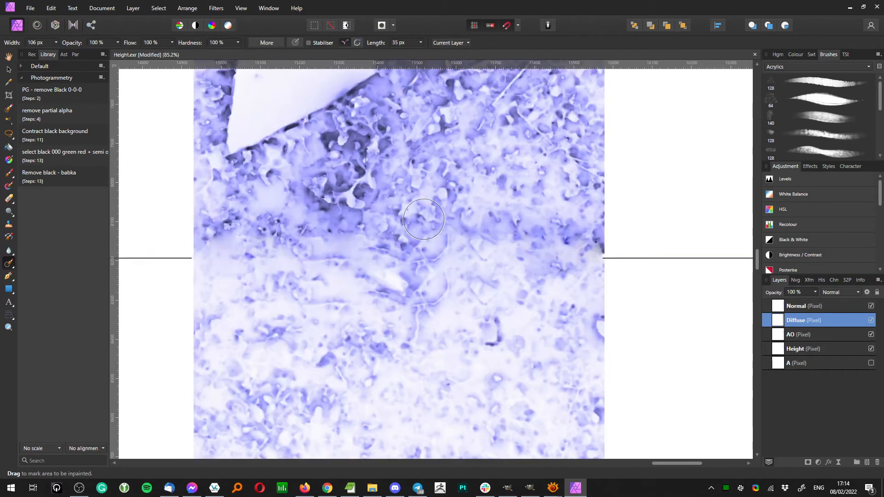
# - Select the Normal, Diffuse, AO and Height layers and activate the Clone Brush Tool over the upper part of the strip
pyautogui.scroll(1, 420, 265)
pyautogui.scroll(2, 419, 265)
pyautogui.scroll(-6, 433, 262)
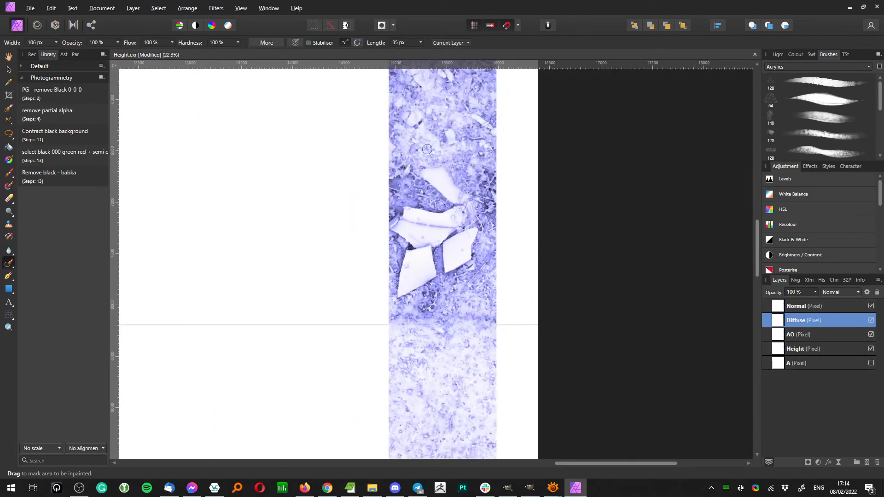
pyautogui.moveTo(446, 259); pyautogui.dragTo(447, 286)
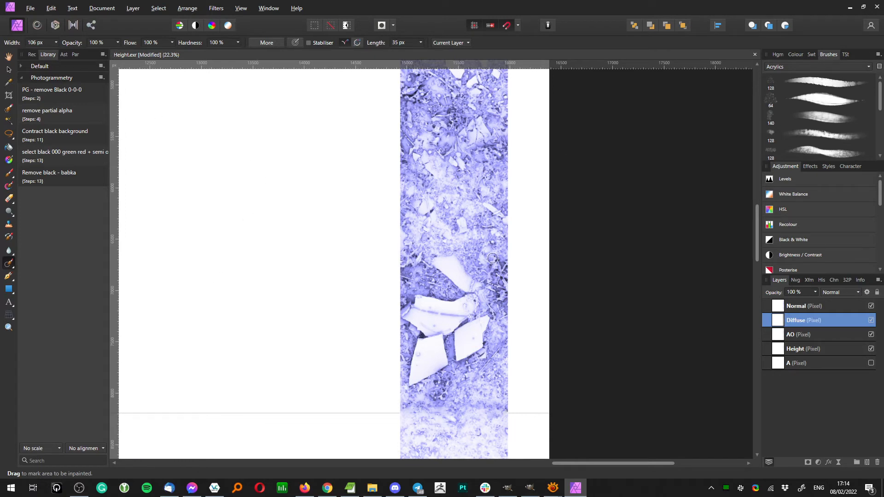
pyautogui.moveTo(464, 244); pyautogui.dragTo(459, 310)
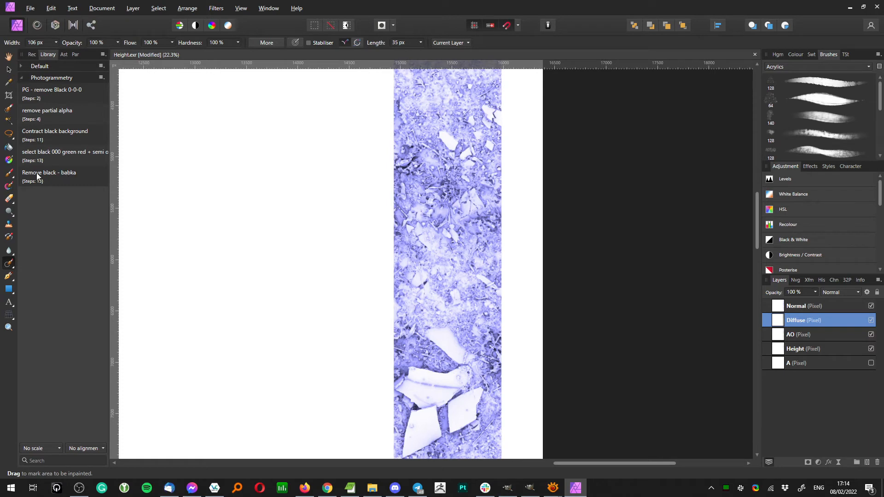
pyautogui.click(840, 355)
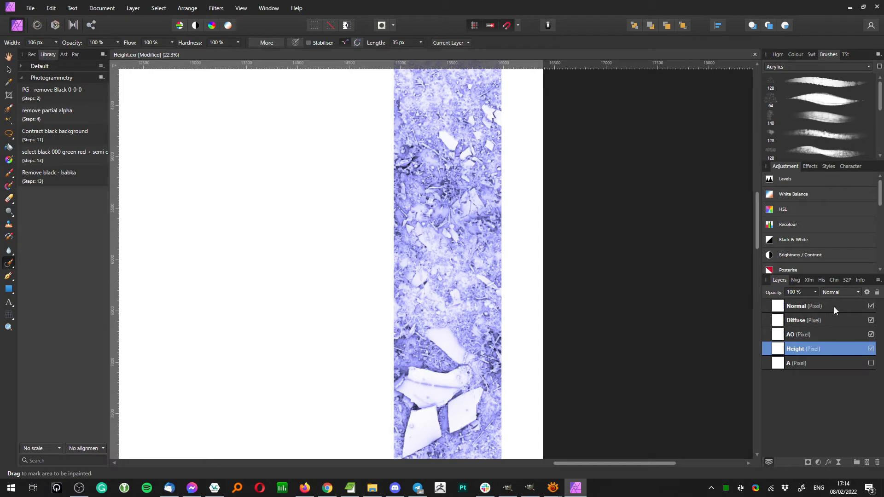
pyautogui.keyDown('shift'); pyautogui.click(833, 307); pyautogui.keyUp('shift')
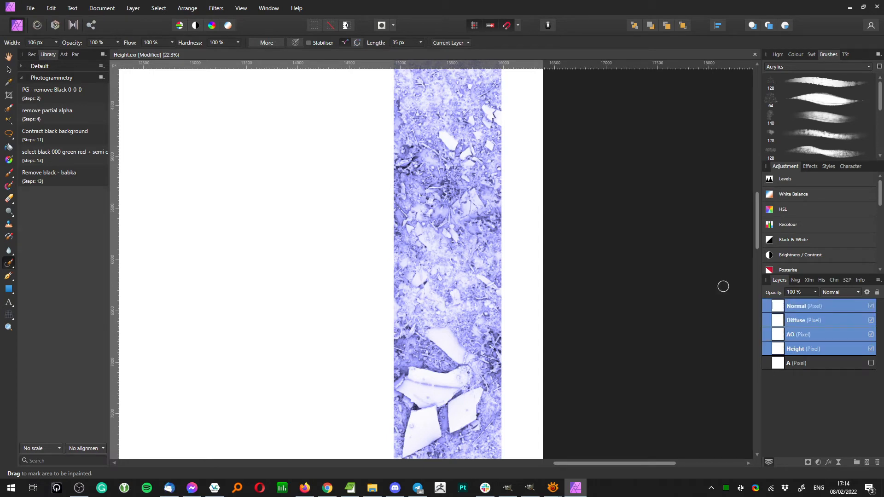
pyautogui.click(8, 224)
pyautogui.scroll(5, 454, 168)
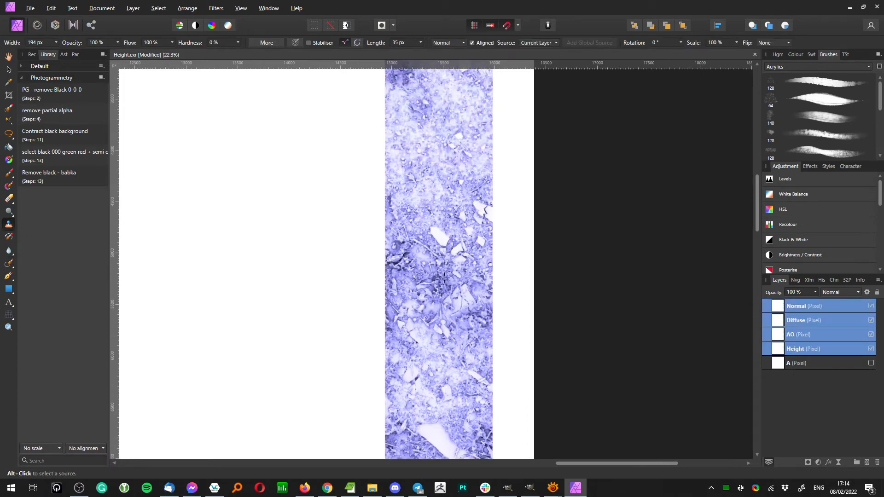
pyautogui.scroll(3, 465, 286)
pyautogui.scroll(6, 465, 286)
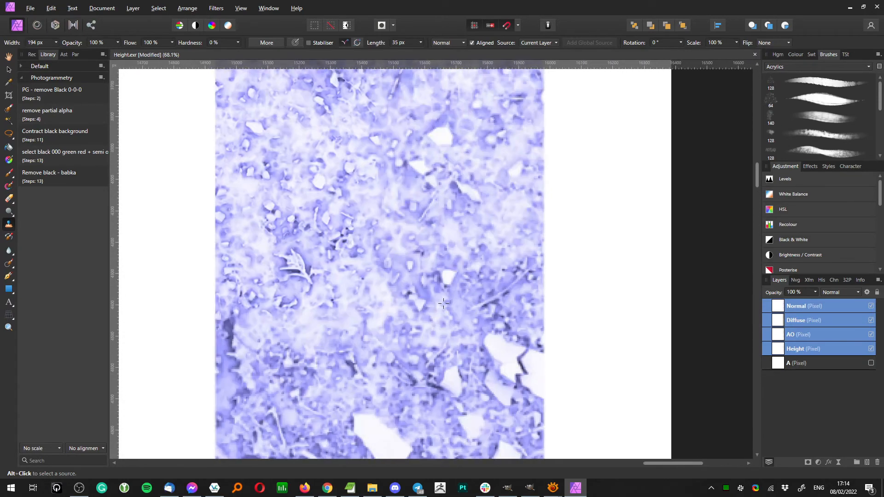
pyautogui.press('alt')
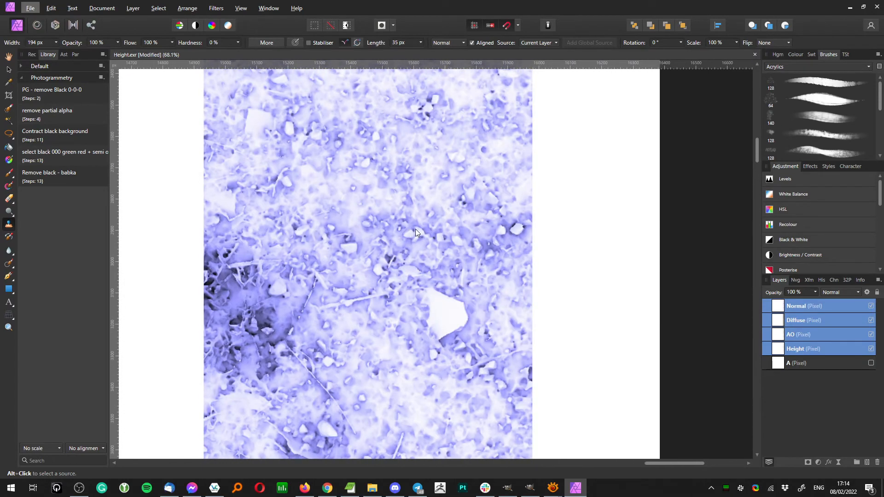
# - Hide the layers to view the Diffuse texture at the clone area, and show Diffuse, AO, Height and Normal again
pyautogui.click(870, 306)
pyautogui.click(872, 321)
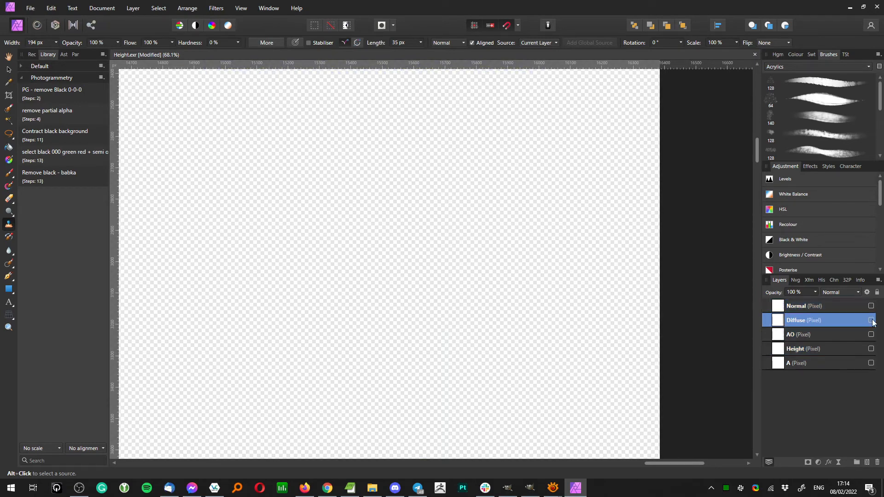
pyautogui.click(871, 321)
pyautogui.click(871, 334)
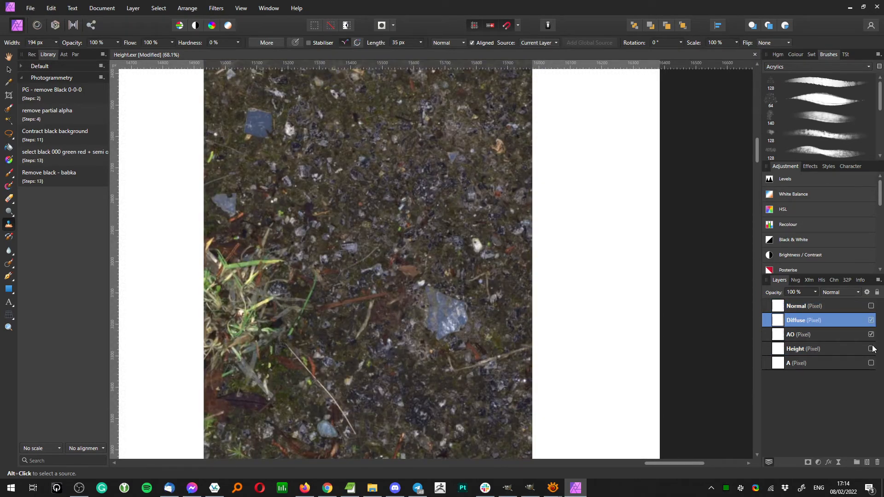
pyautogui.click(871, 349)
pyautogui.click(871, 306)
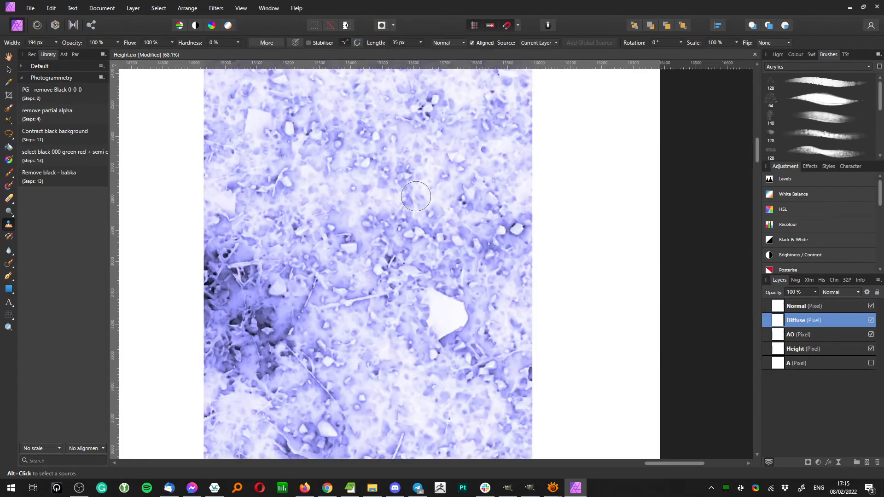
# - Set a clone source on the ground texture and configure the clone brush to 203 px width and 100% hardness
pyautogui.keyDown('alt'); pyautogui.click(374, 174); pyautogui.keyUp('alt')
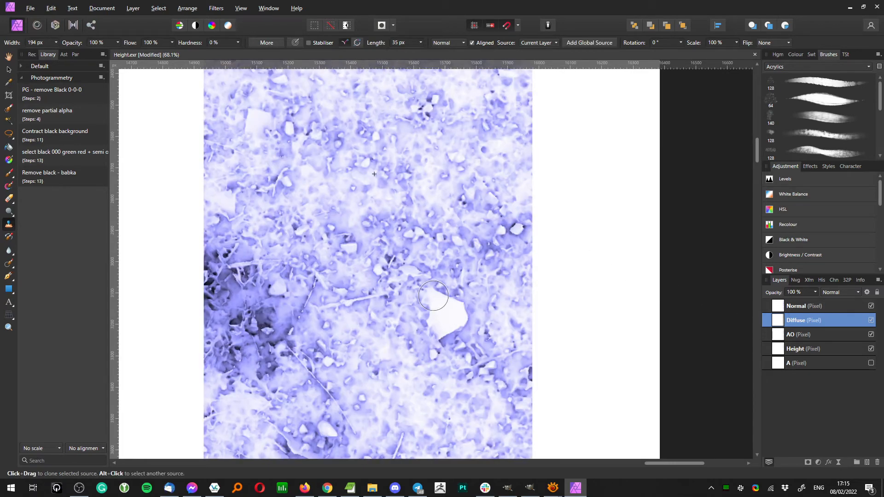
pyautogui.click(56, 42)
pyautogui.moveTo(58, 51); pyautogui.dragTo(87, 53)
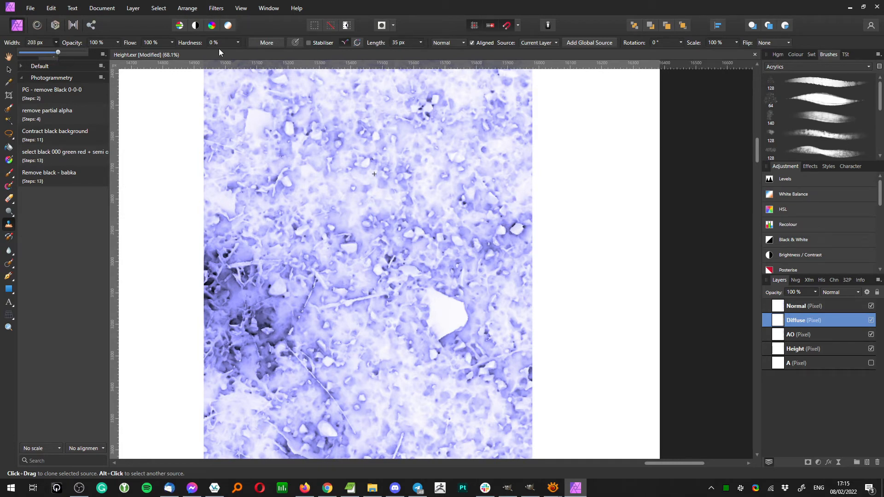
pyautogui.click(238, 42)
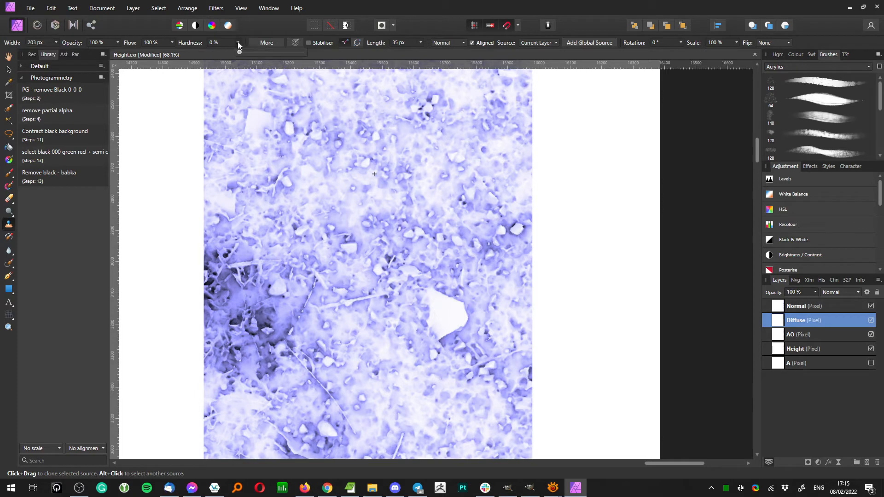
pyautogui.moveTo(240, 52); pyautogui.dragTo(319, 55)
pyautogui.click(835, 69)
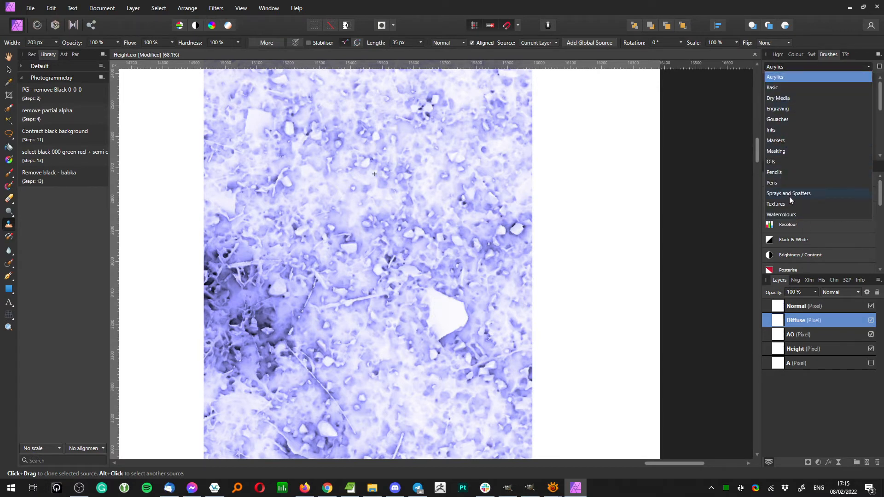
pyautogui.click(800, 413)
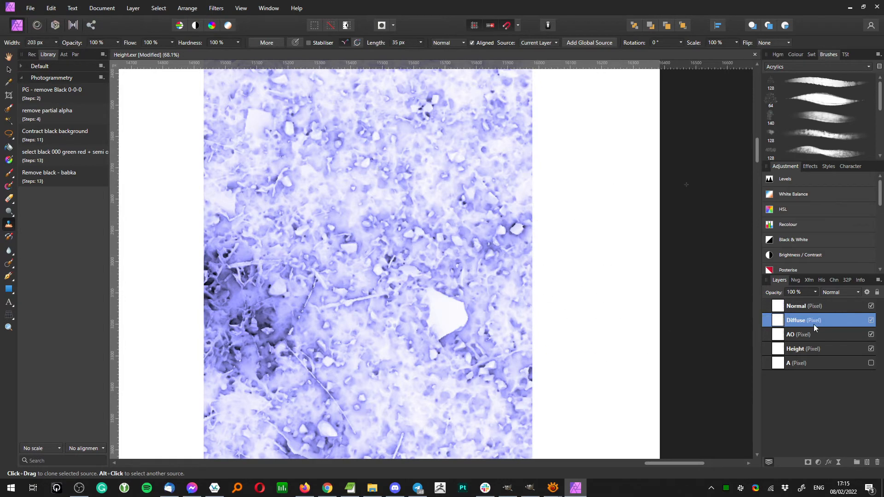
# - Select the Normal, Diffuse, AO and Height layers together and clone ground texture over the large pale stone
pyautogui.click(871, 307)
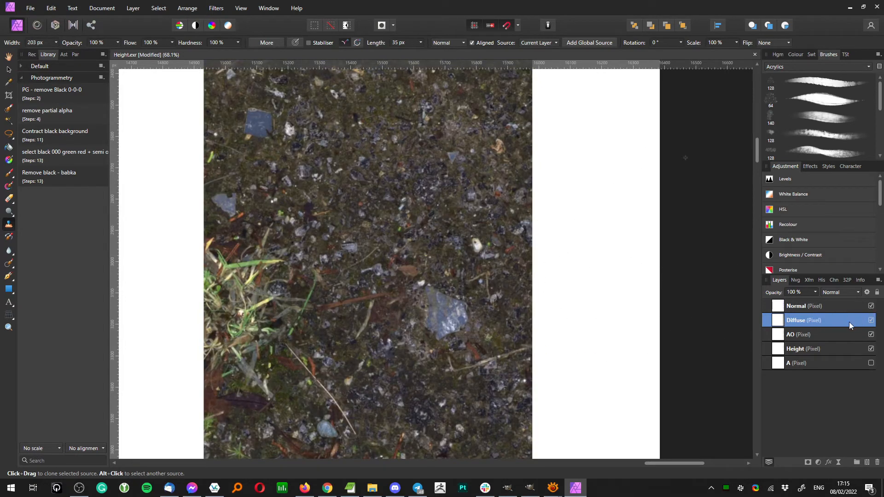
pyautogui.click(838, 307)
pyautogui.keyDown('shift'); pyautogui.click(811, 348); pyautogui.keyUp('shift')
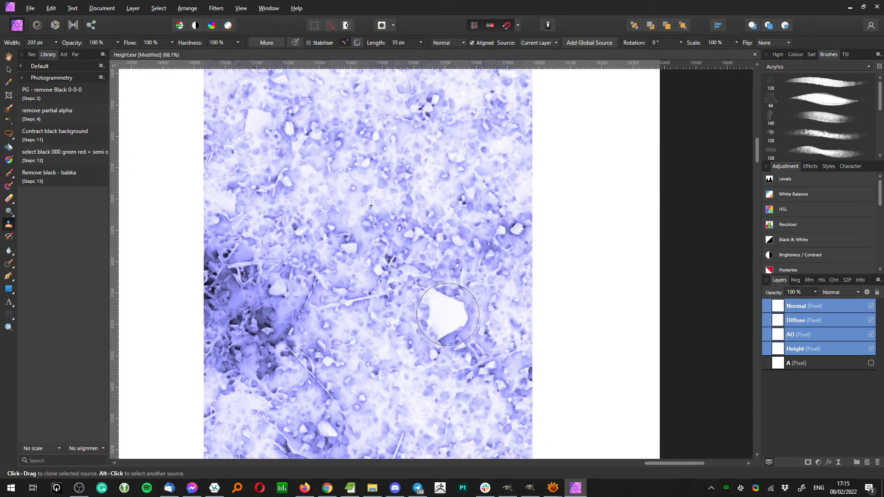
pyautogui.moveTo(449, 319)
pyautogui.mouseDown()
pyautogui.moveTo(451, 384)
pyautogui.moveTo(417, 360)
pyautogui.moveTo(457, 330)
pyautogui.moveTo(402, 328)
pyautogui.moveTo(436, 288)
pyautogui.moveTo(443, 321)
pyautogui.mouseUp()
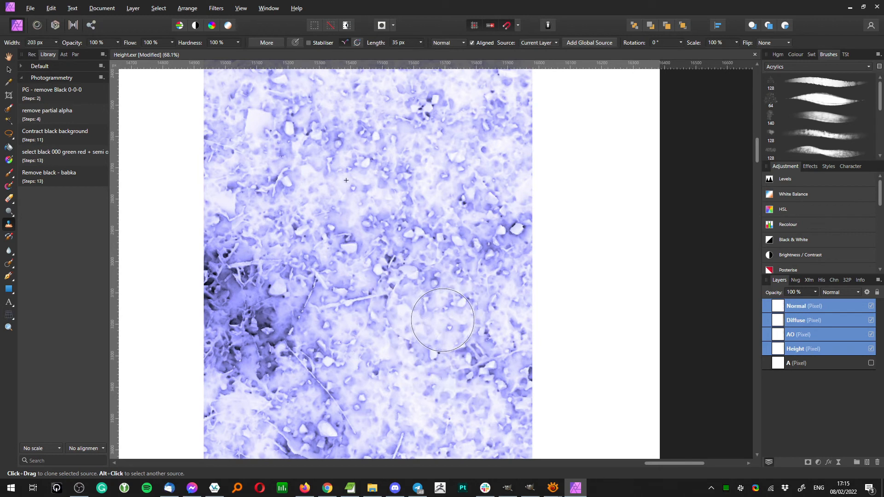
# - Try cloning more texture around the twig above the removed stone, and undo these extra strokes
pyautogui.moveTo(404, 268); pyautogui.dragTo(350, 270)
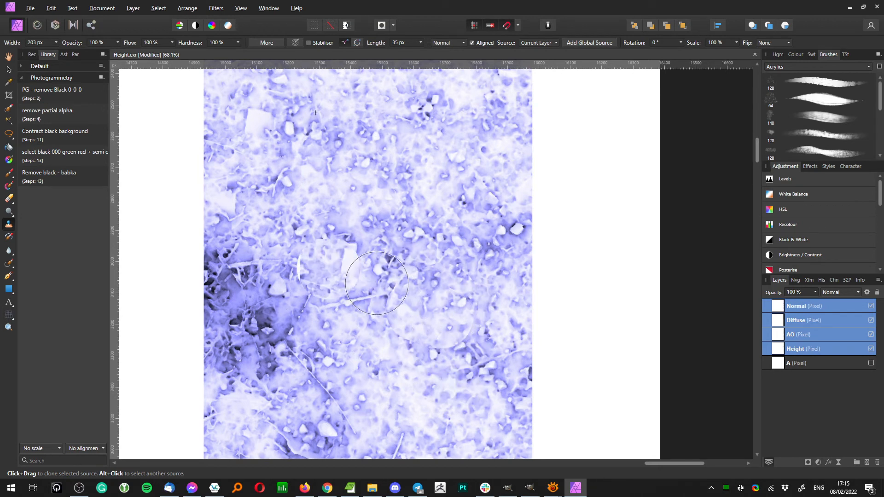
pyautogui.hotkey('ctrl', 'z')
pyautogui.hotkey('ctrl', 'z')
pyautogui.moveTo(460, 250)
pyautogui.mouseDown()
pyautogui.moveTo(421, 256)
pyautogui.moveTo(477, 252)
pyautogui.mouseUp()
pyautogui.hotkey('ctrl', 'z')
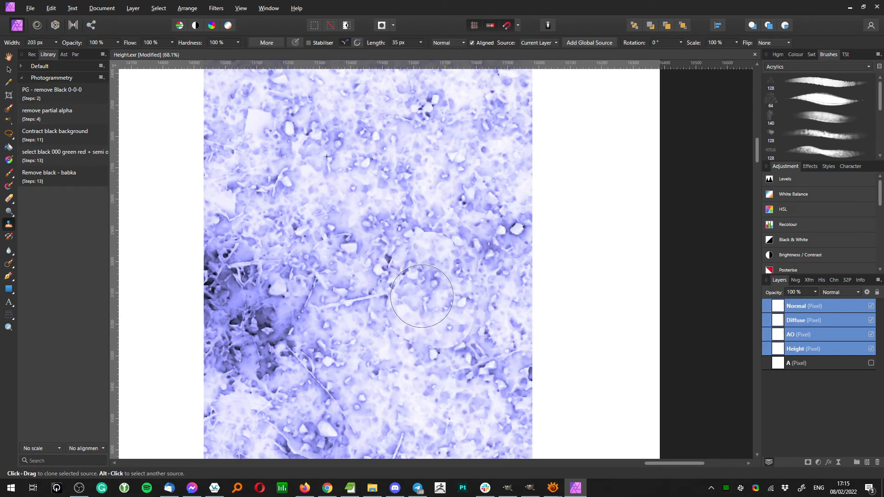
# - Open Process Lasso to check the memory use of Photo.exe, and close it again
pyautogui.click(726, 488)
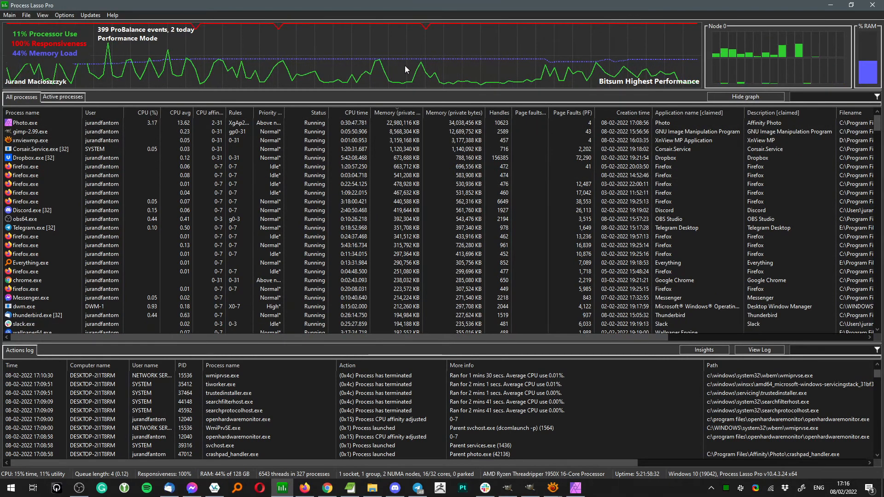
pyautogui.click(873, 5)
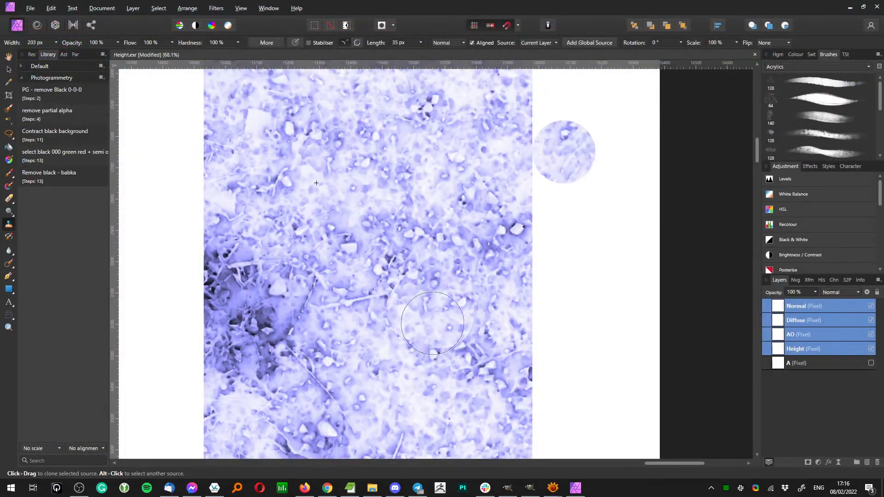
# - Open the Performance preferences and look through the available Renderer options
pyautogui.click(51, 8)
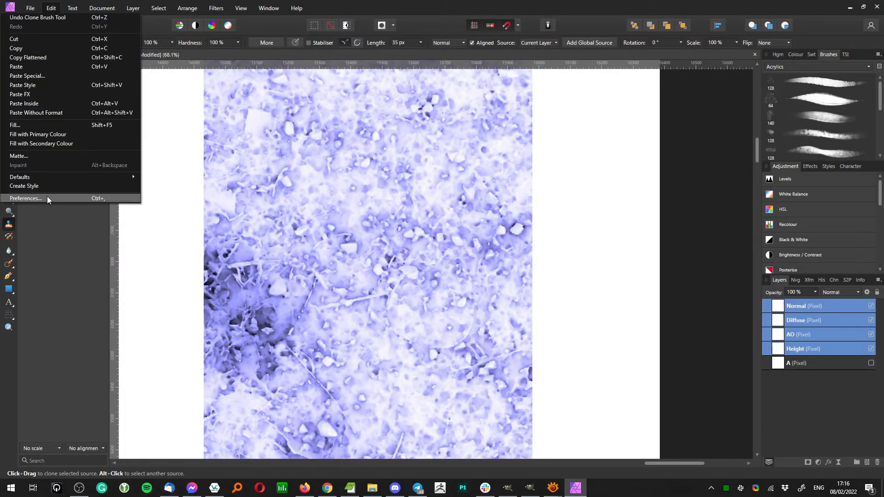
pyautogui.click(25, 197)
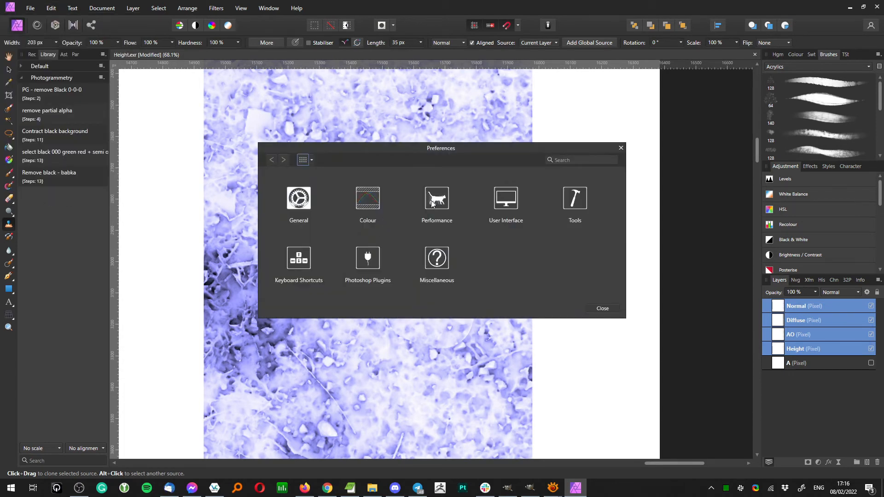
pyautogui.click(436, 202)
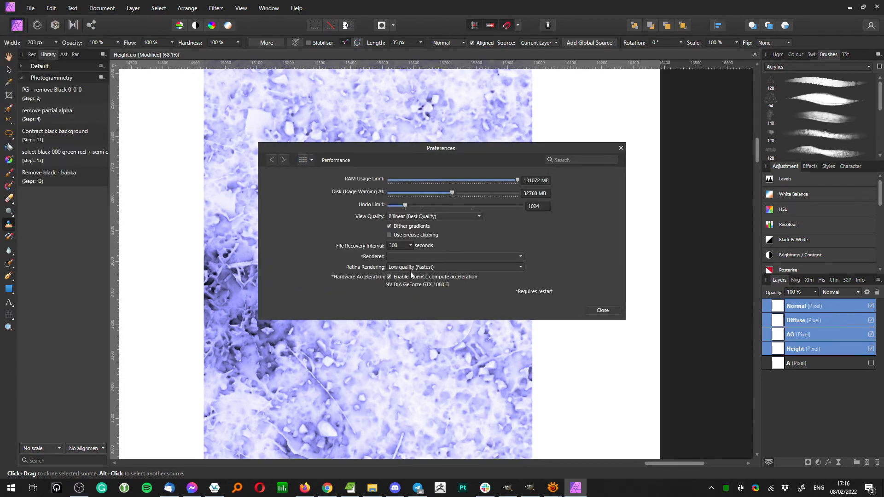
pyautogui.click(399, 256)
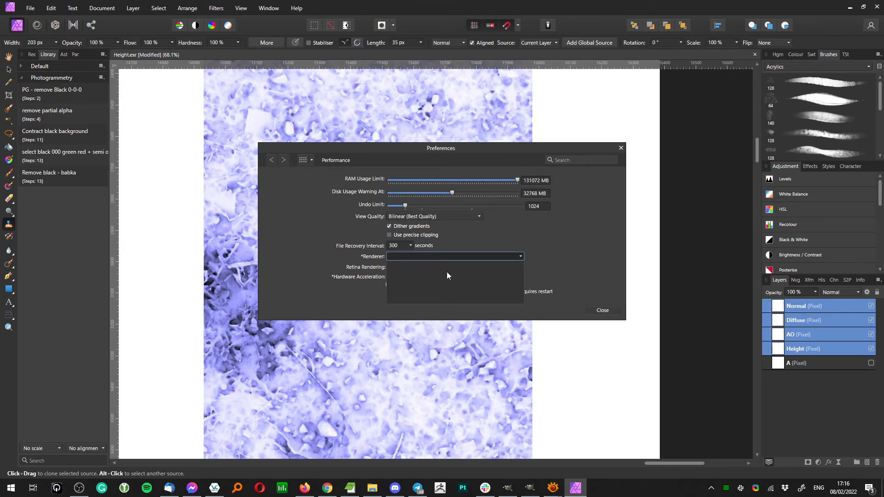
pyautogui.click(579, 254)
pyautogui.click(452, 256)
# - Read the WARP renderer description on the Preferences help page in Firefox, and return to Affinity Photo to close its preferences
pyautogui.click(305, 488)
pyautogui.scroll(8, 402, 249)
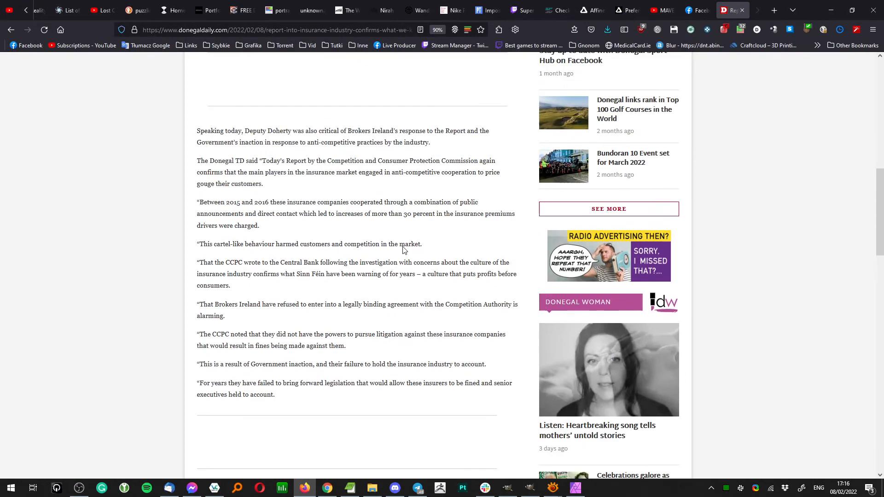
pyautogui.click(592, 12)
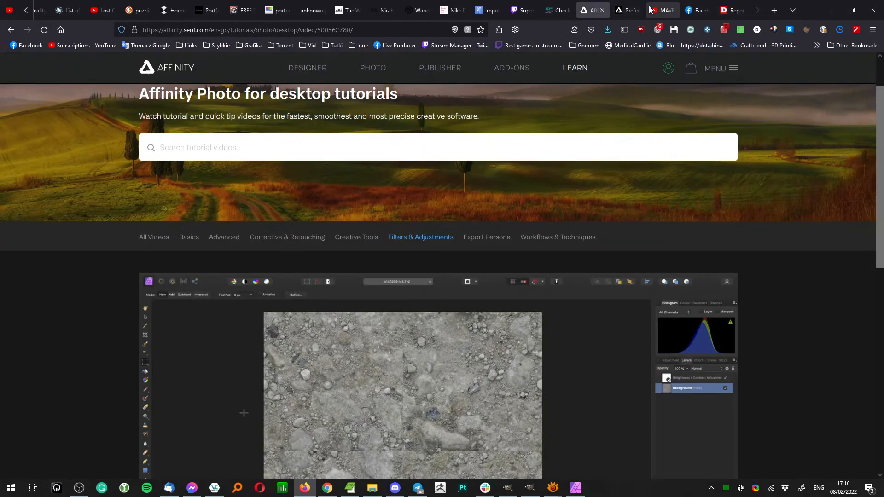
pyautogui.click(629, 11)
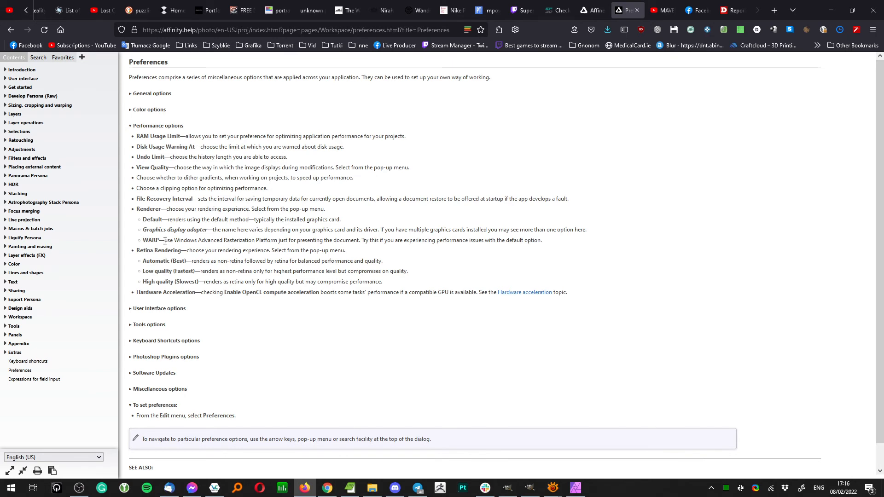
pyautogui.moveTo(165, 240); pyautogui.dragTo(277, 240)
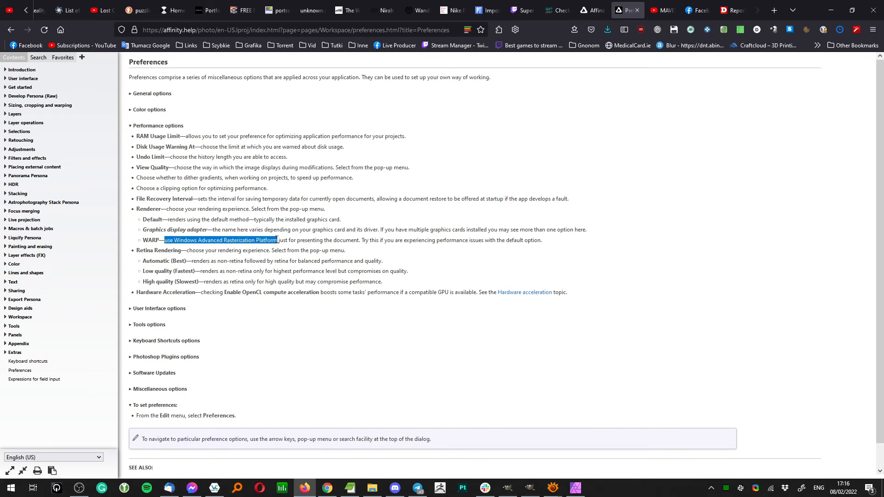
pyautogui.moveTo(405, 240); pyautogui.dragTo(472, 242)
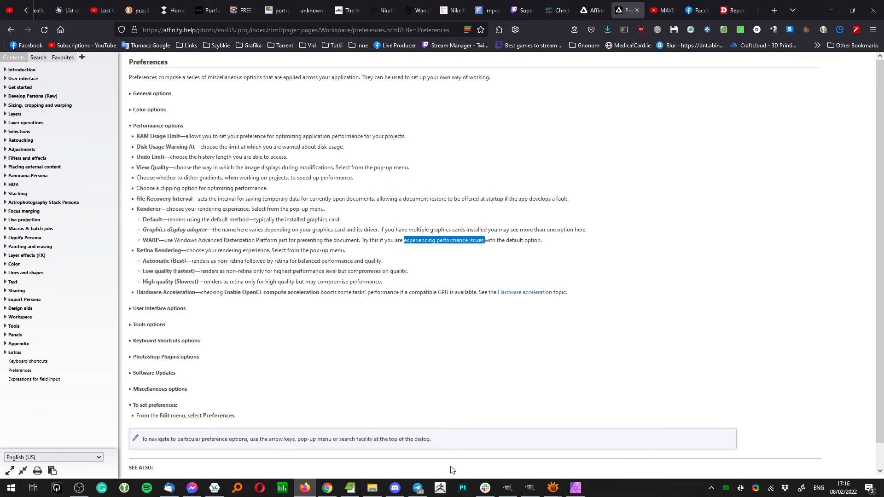
pyautogui.click(575, 489)
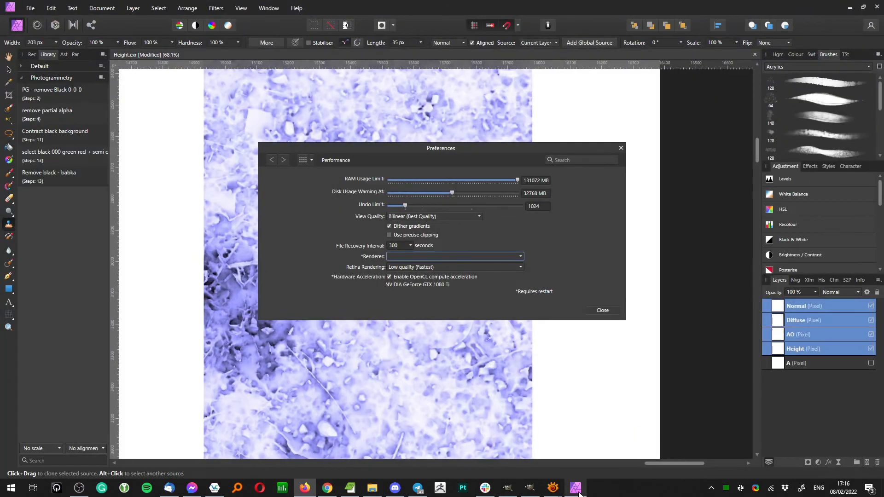
pyautogui.click(603, 310)
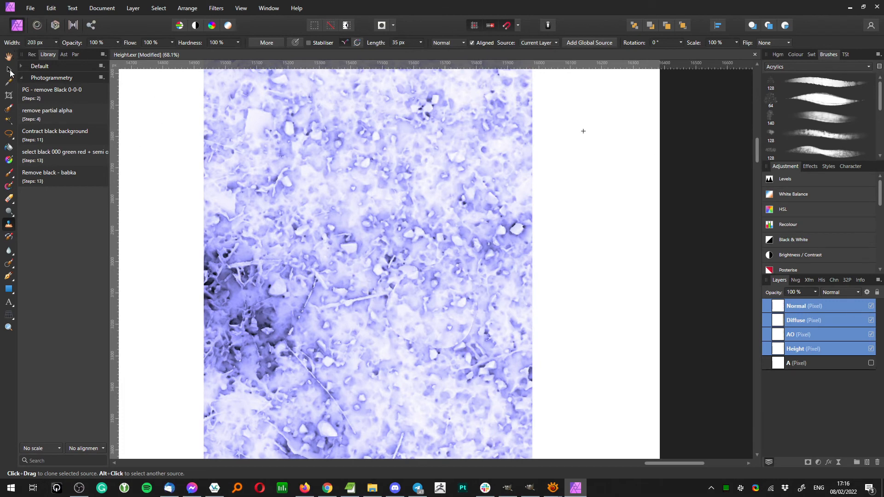
# - Activate the Move Tool, select the Diffuse layer and hide Normal to inspect the cloned area in the diffuse texture
pyautogui.press('v')
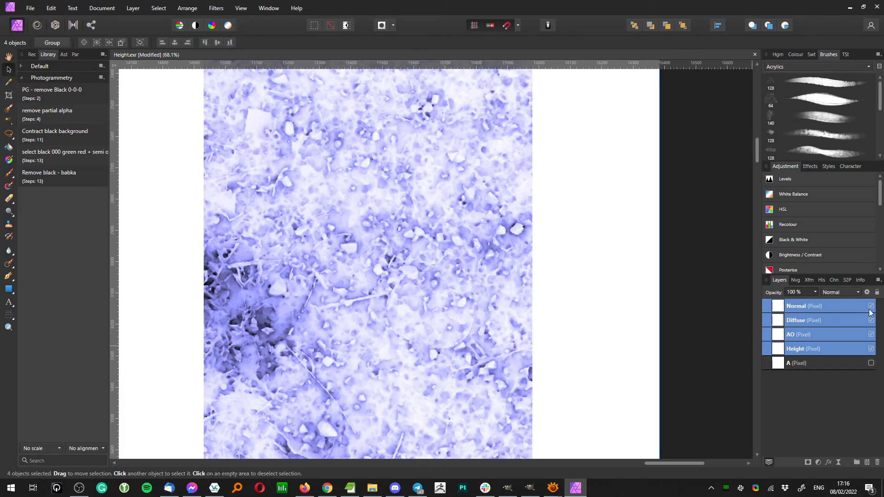
pyautogui.click(870, 320)
pyautogui.click(871, 306)
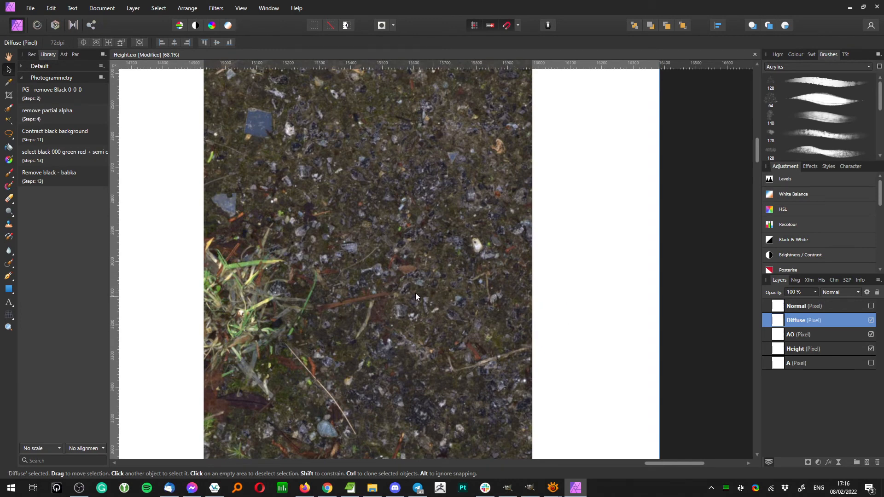
pyautogui.scroll(4, 385, 234)
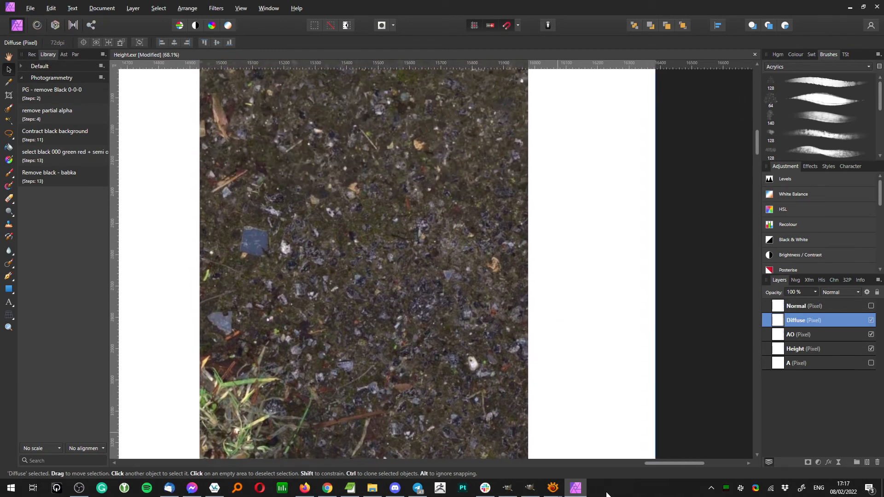
# - Switch to GIMP, dismiss the export dialog and open AO.jpg, diffuse_2.jpg and Normal.png as layers in the untitled image
pyautogui.click(528, 492)
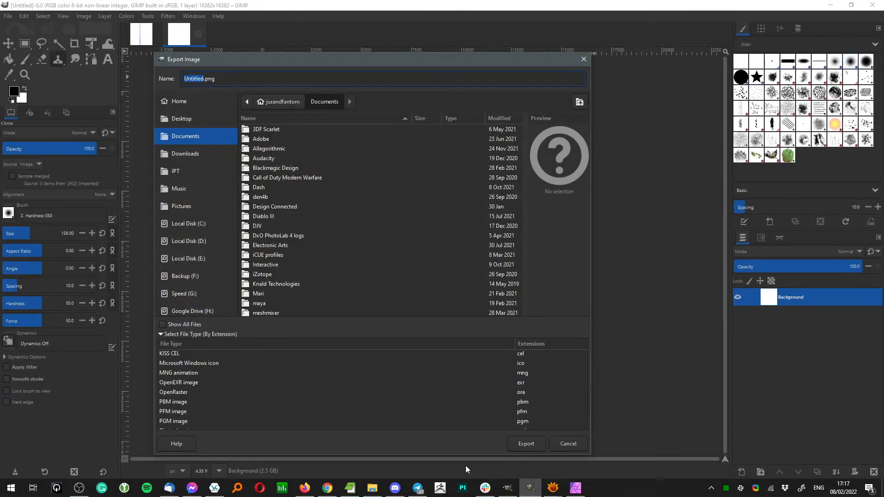
pyautogui.click(583, 59)
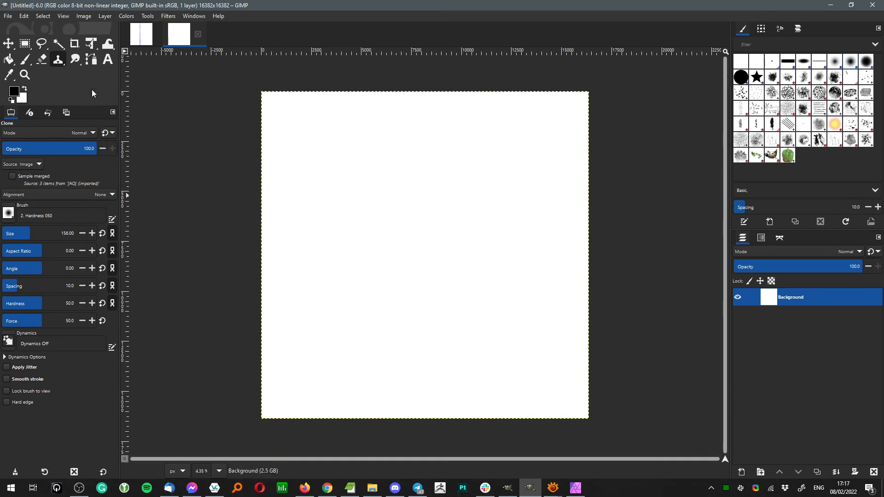
pyautogui.click(8, 17)
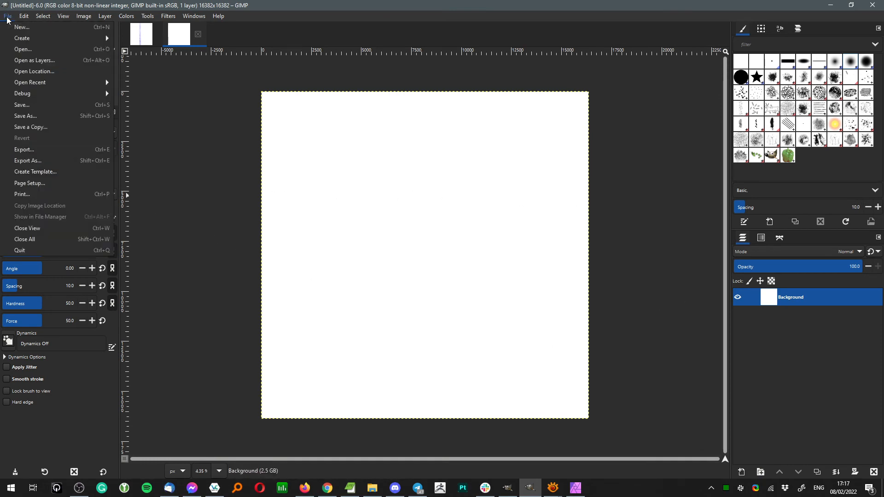
pyautogui.click(34, 60)
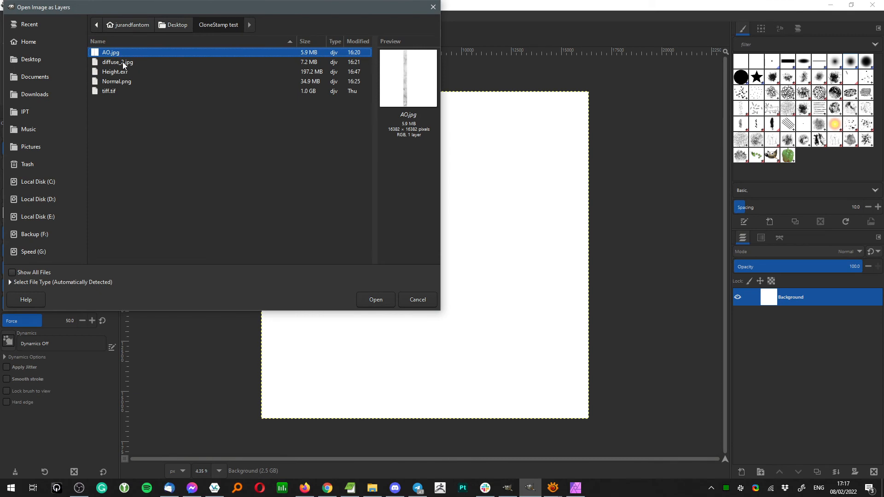
pyautogui.keyDown('ctrl'); pyautogui.click(123, 62); pyautogui.keyUp('ctrl')
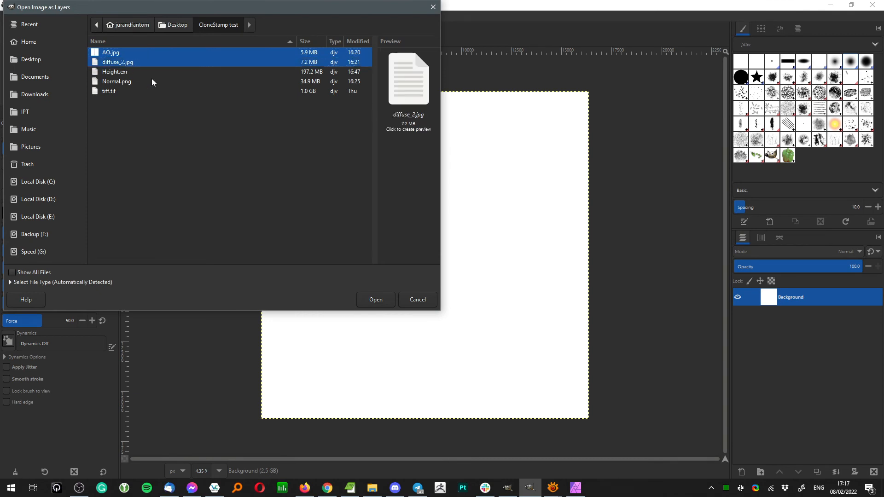
pyautogui.keyDown('ctrl'); pyautogui.click(119, 81); pyautogui.keyUp('ctrl')
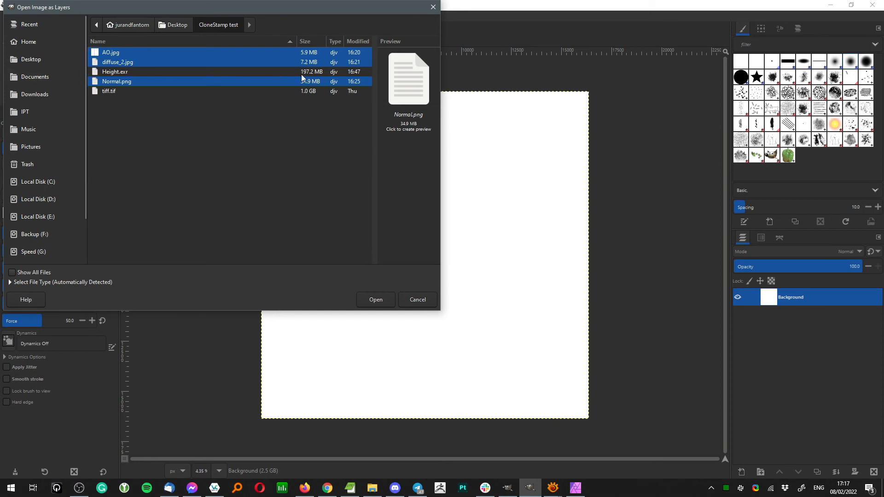
pyautogui.click(376, 300)
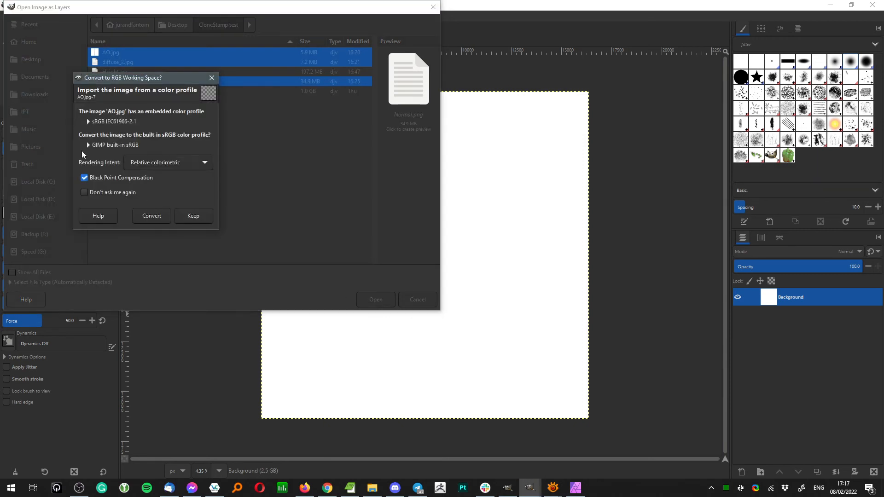
# - Check the details of the GIMP built-in sRGB profile and keep the embedded colour profile of AO.jpg on import
pyautogui.click(88, 145)
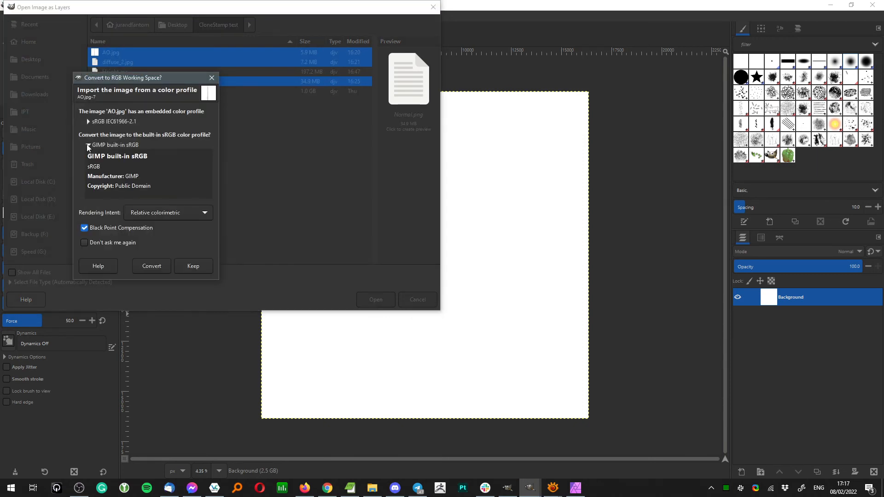
pyautogui.click(90, 148)
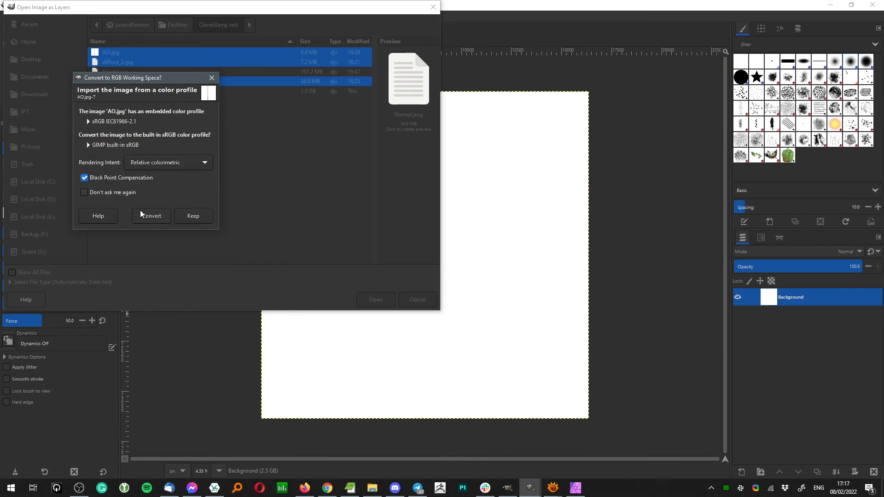
pyautogui.click(204, 217)
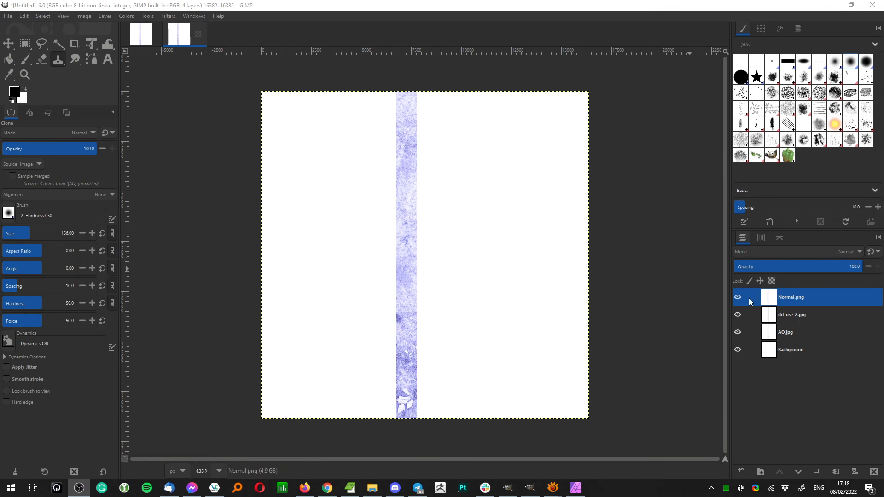
# - Compare toggling the Normal layer's visibility in GIMP and in Affinity Photo, and return to GIMP
pyautogui.click(738, 298)
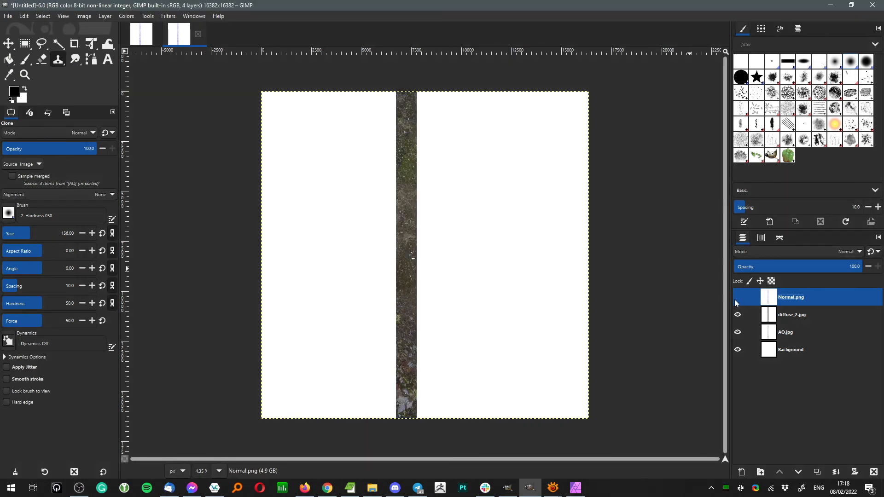
pyautogui.click(738, 297)
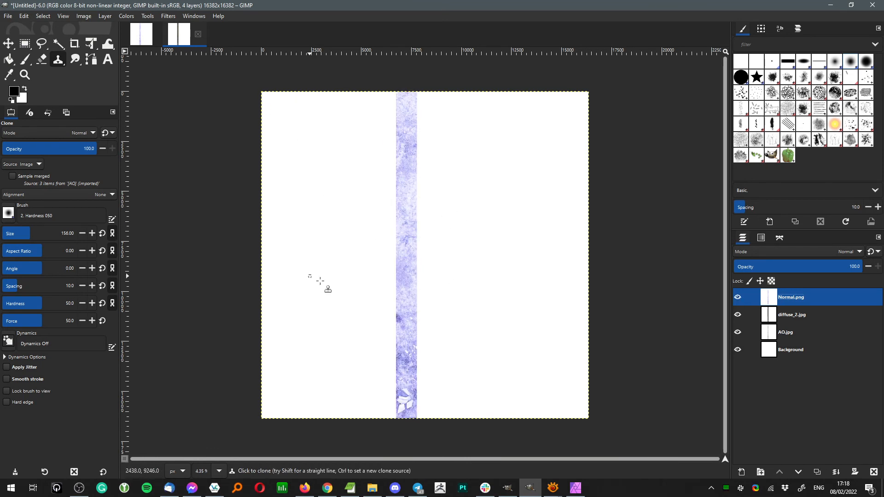
pyautogui.click(575, 489)
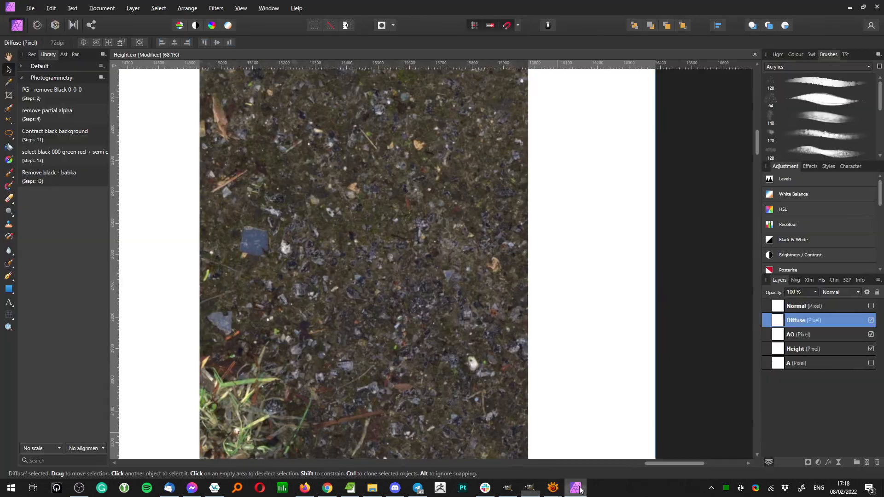
pyautogui.click(871, 307)
pyautogui.click(871, 307)
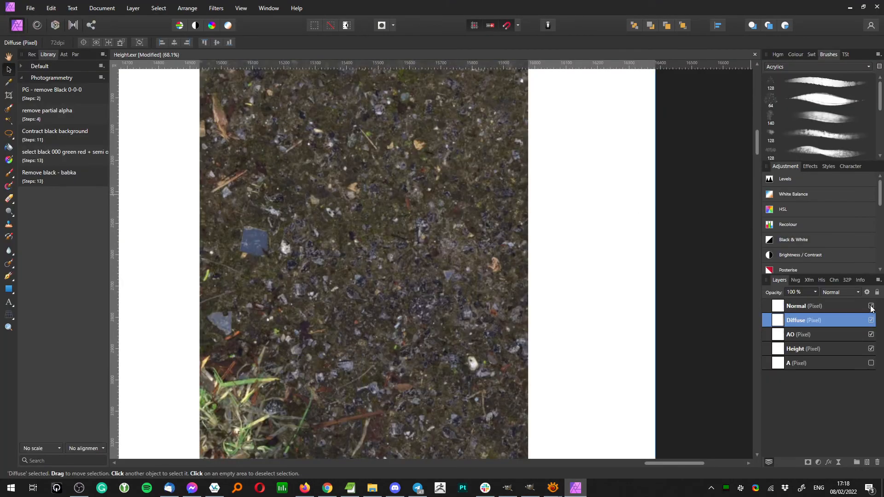
pyautogui.click(871, 307)
pyautogui.click(871, 307)
pyautogui.click(855, 8)
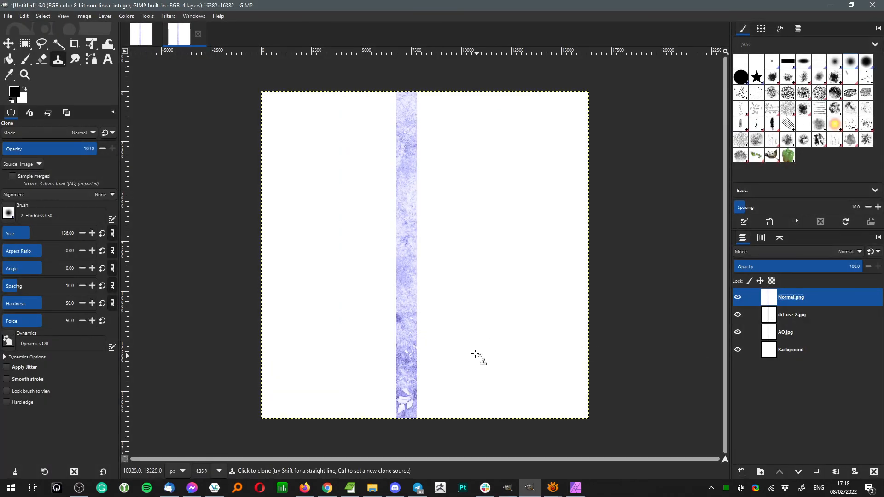
# - Select the Normal.png, diffuse_2.jpg and AO.jpg layers together and inspect the diffuse texture around the large flat stone beneath Normal.png
pyautogui.keyDown('shift'); pyautogui.click(808, 332); pyautogui.keyUp('shift')
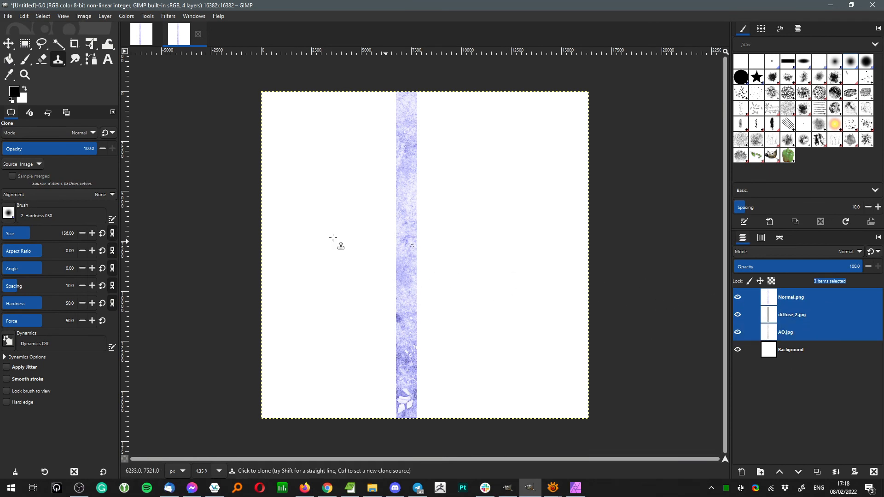
pyautogui.scroll(3, 394, 263)
pyautogui.scroll(10, 385, 344)
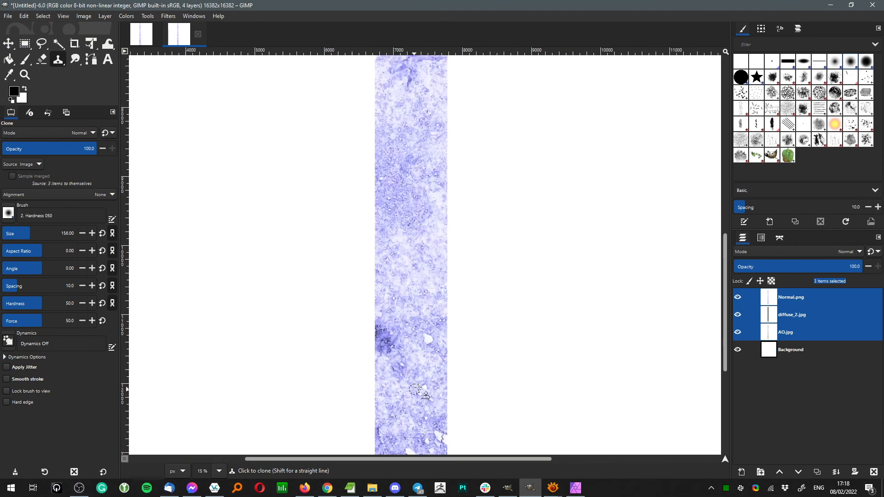
pyautogui.scroll(3, 428, 330)
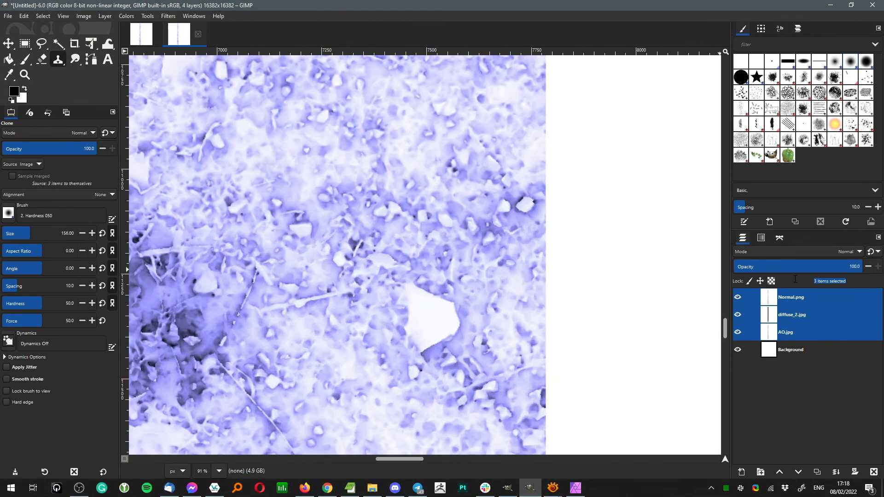
pyautogui.click(738, 298)
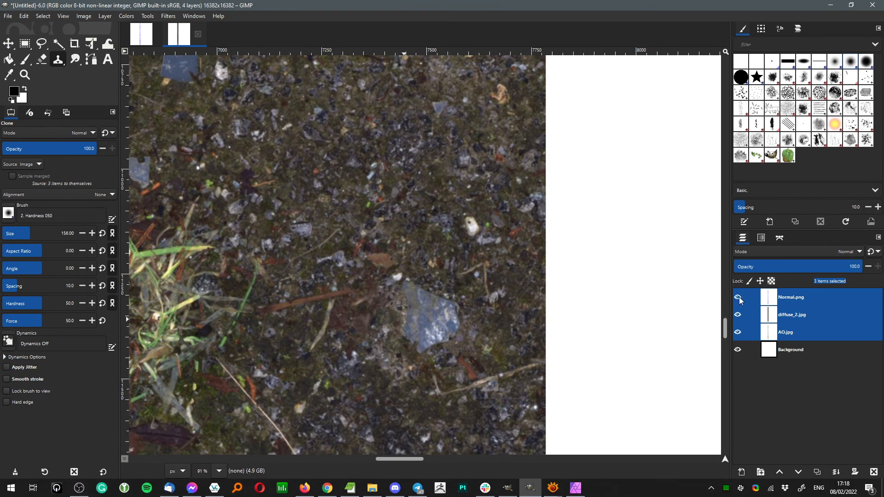
pyautogui.click(738, 298)
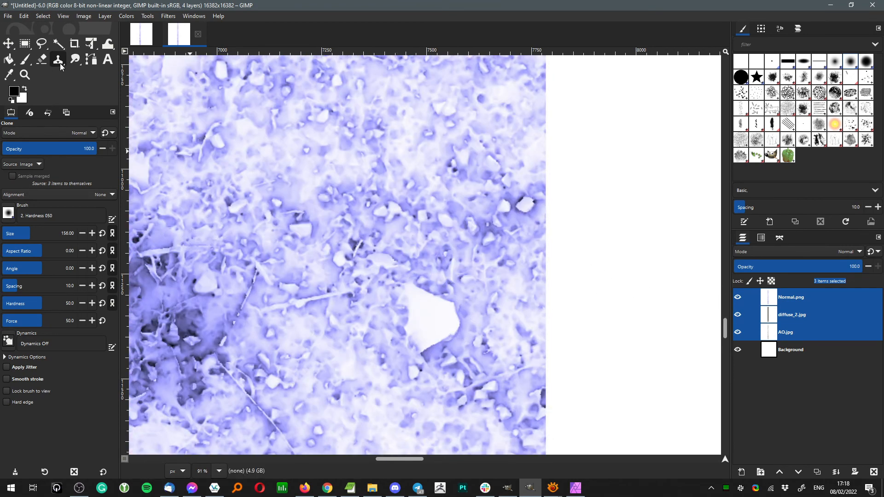
# - Try the Healing tool, return to the Clone tool and set its source on the ground above the large flat stone
pyautogui.moveTo(60, 62); pyautogui.dragTo(119, 94)
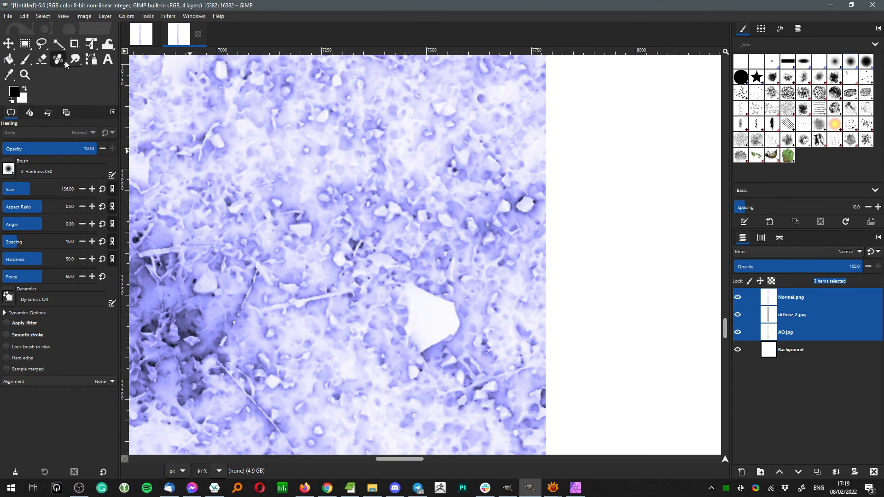
pyautogui.moveTo(62, 62); pyautogui.dragTo(96, 60)
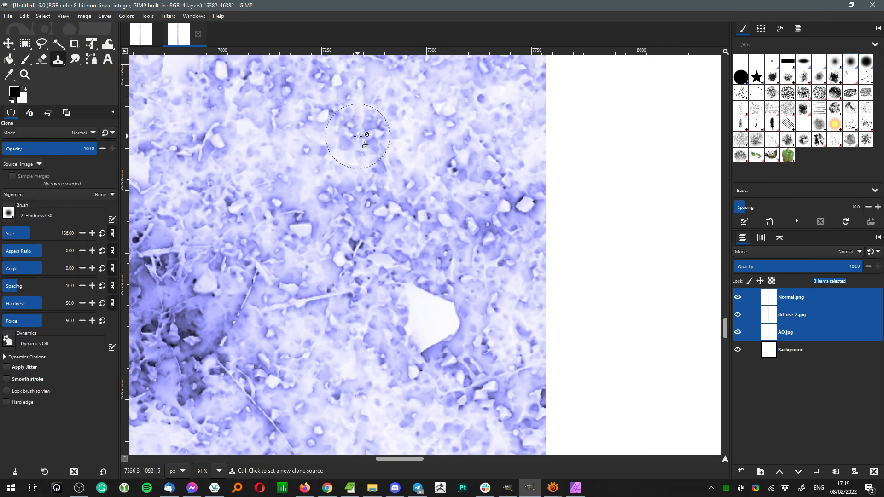
pyautogui.press('ctrl')
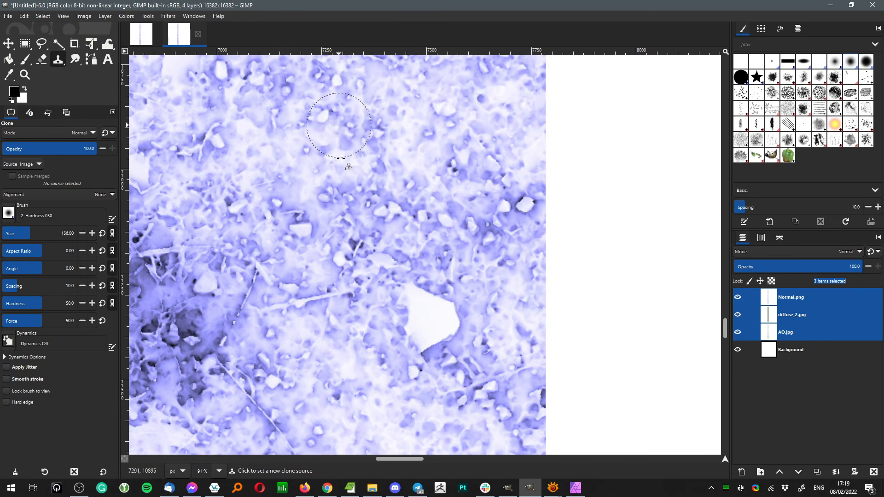
pyautogui.keyDown('ctrl'); pyautogui.click(340, 139); pyautogui.keyUp('ctrl')
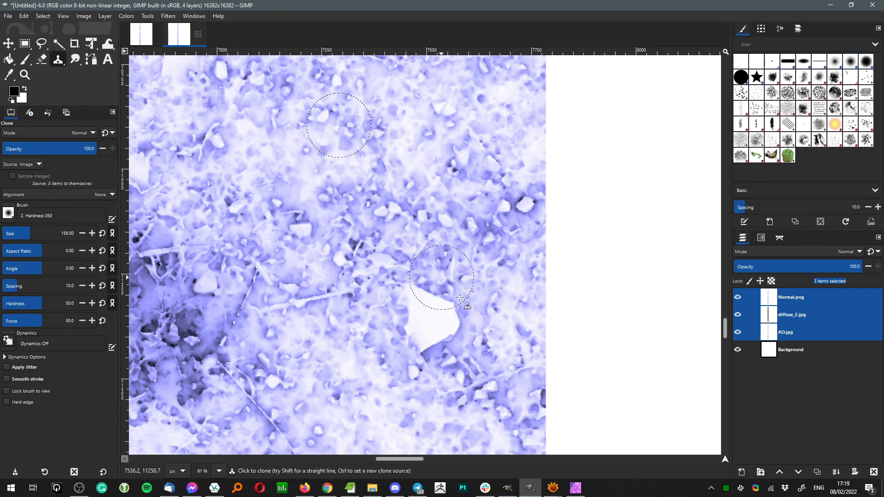
# - Clone ground texture over the large flat stone and the dark grassy patch at the strip's left edge on all three selected layers
pyautogui.moveTo(426, 302)
pyautogui.mouseDown()
pyautogui.moveTo(424, 322)
pyautogui.moveTo(439, 324)
pyautogui.moveTo(428, 321)
pyautogui.mouseUp()
pyautogui.moveTo(294, 286)
pyautogui.mouseDown()
pyautogui.moveTo(367, 234)
pyautogui.moveTo(407, 182)
pyautogui.mouseUp()
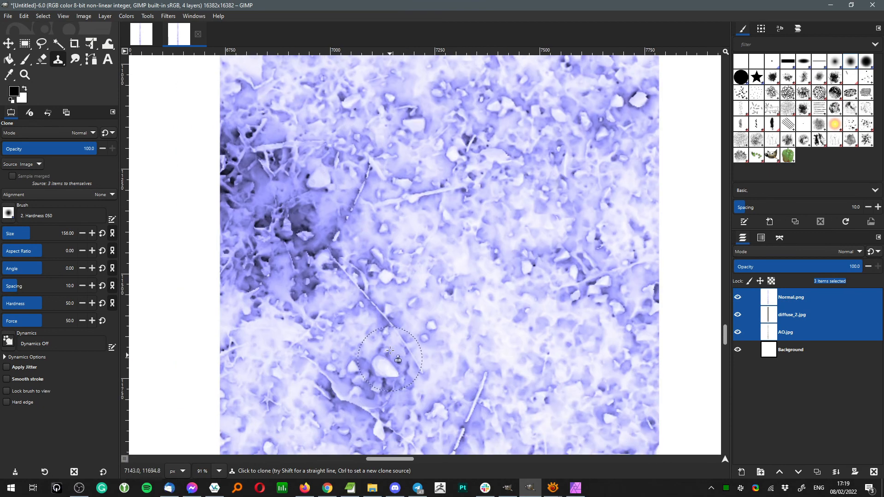
pyautogui.scroll(8, 390, 351)
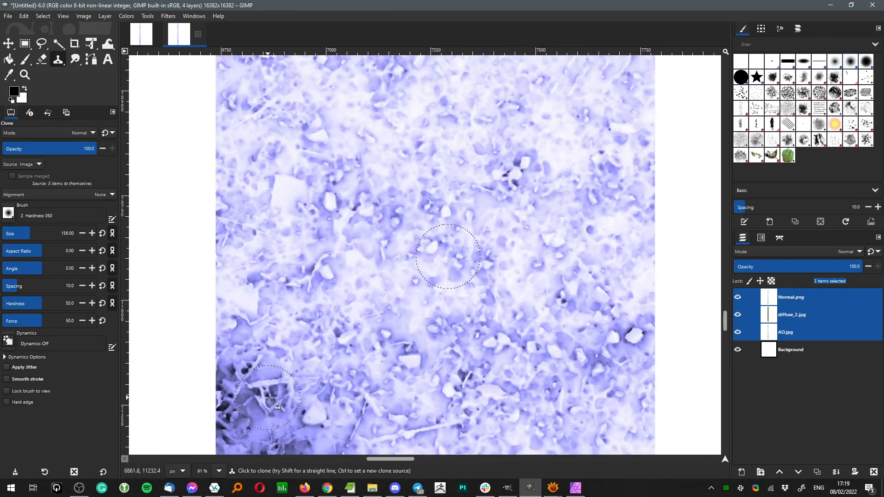
pyautogui.moveTo(270, 397)
pyautogui.mouseDown()
pyautogui.moveTo(276, 417)
pyautogui.moveTo(261, 405)
pyautogui.moveTo(271, 435)
pyautogui.mouseUp()
pyautogui.scroll(-6, 290, 325)
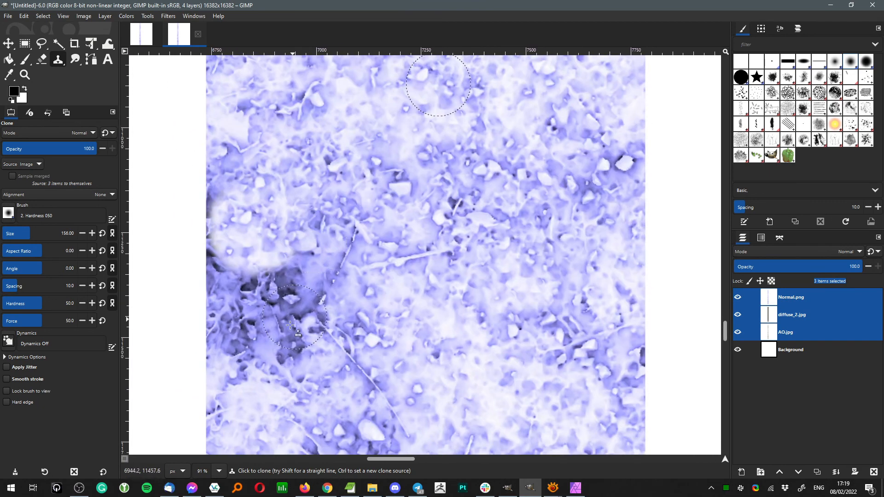
pyautogui.moveTo(290, 325)
pyautogui.mouseDown()
pyautogui.moveTo(325, 320)
pyautogui.moveTo(281, 295)
pyautogui.moveTo(333, 259)
pyautogui.mouseUp()
pyautogui.moveTo(421, 412); pyautogui.dragTo(371, 279)
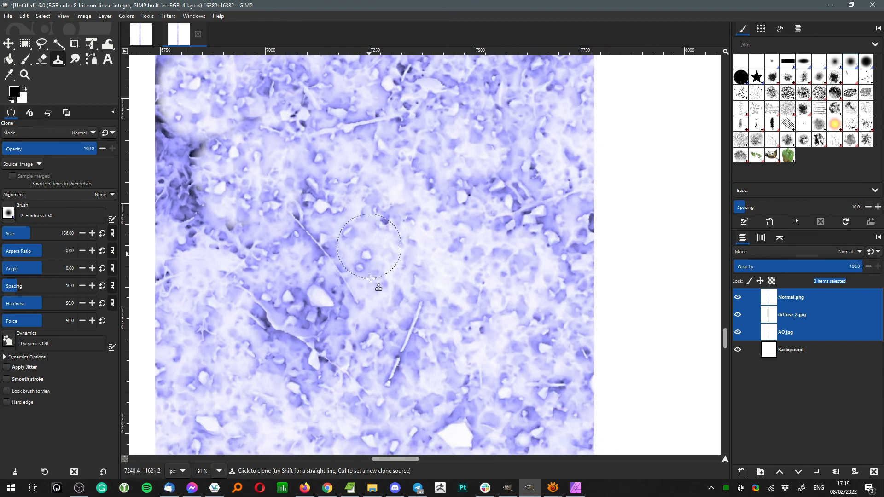
pyautogui.moveTo(451, 237); pyautogui.dragTo(437, 395)
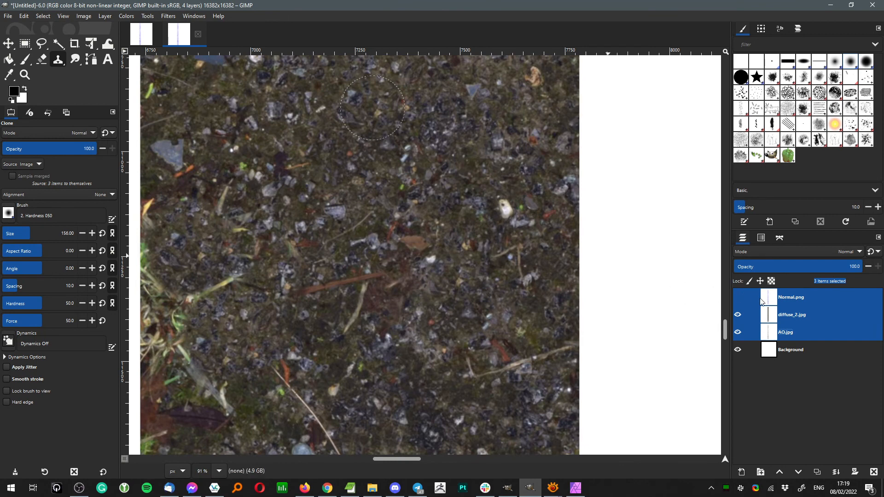
# - Toggle the visibility of Normal.png and diffuse_2.jpg to inspect the cloned areas on the underlying layers, leaving both layers visible
pyautogui.click(738, 298)
pyautogui.click(739, 316)
pyautogui.click(739, 316)
pyautogui.click(739, 297)
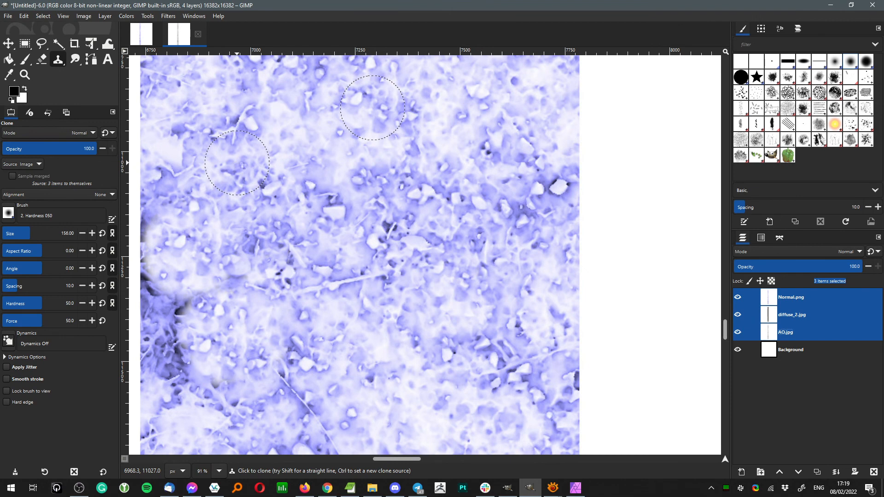
# - Switch to the EditPad Lite notes and review the Affinity Photo and GIMP limits for 16k and 32k textures
pyautogui.click(350, 488)
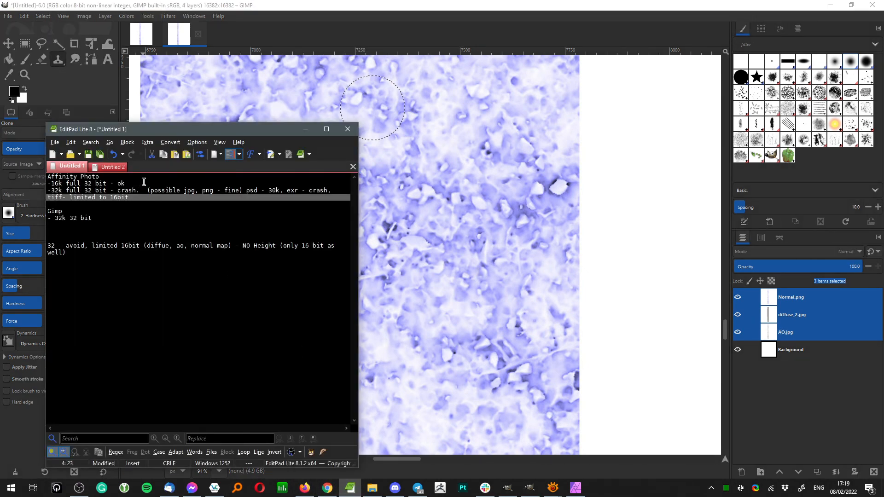
pyautogui.moveTo(143, 182)
pyautogui.mouseDown()
pyautogui.moveTo(115, 190)
pyautogui.moveTo(44, 183)
pyautogui.moveTo(49, 190)
pyautogui.moveTo(134, 190)
pyautogui.mouseUp()
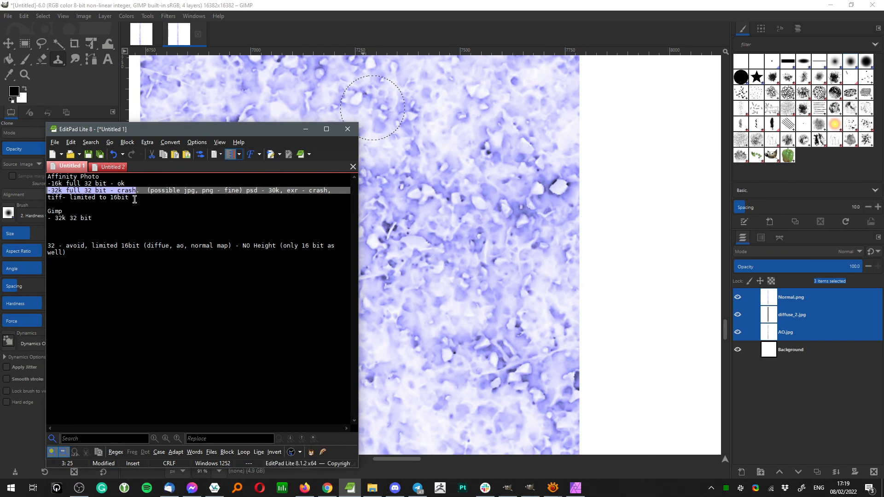
pyautogui.moveTo(134, 199); pyautogui.dragTo(114, 199)
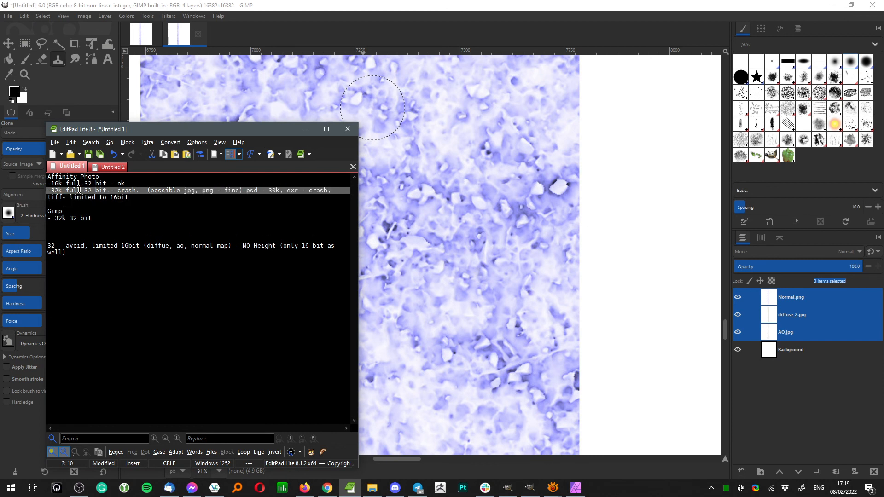
pyautogui.click(78, 197)
pyautogui.click(133, 197)
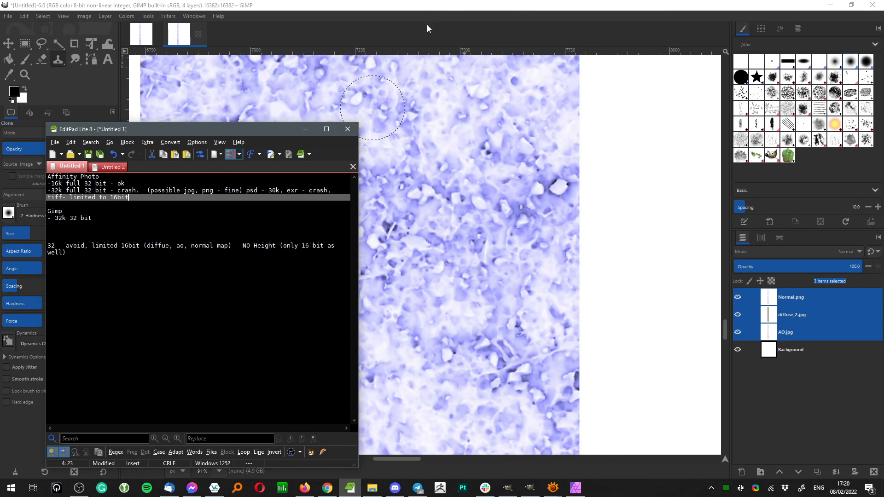
pyautogui.click(218, 336)
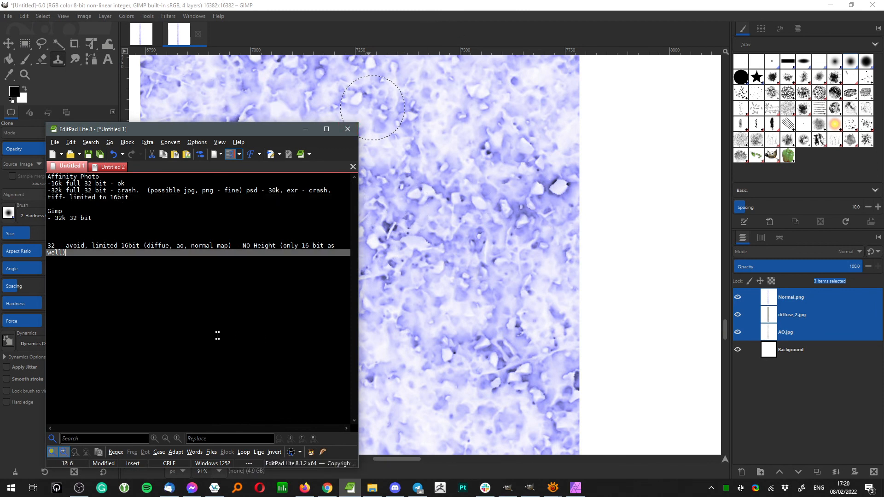